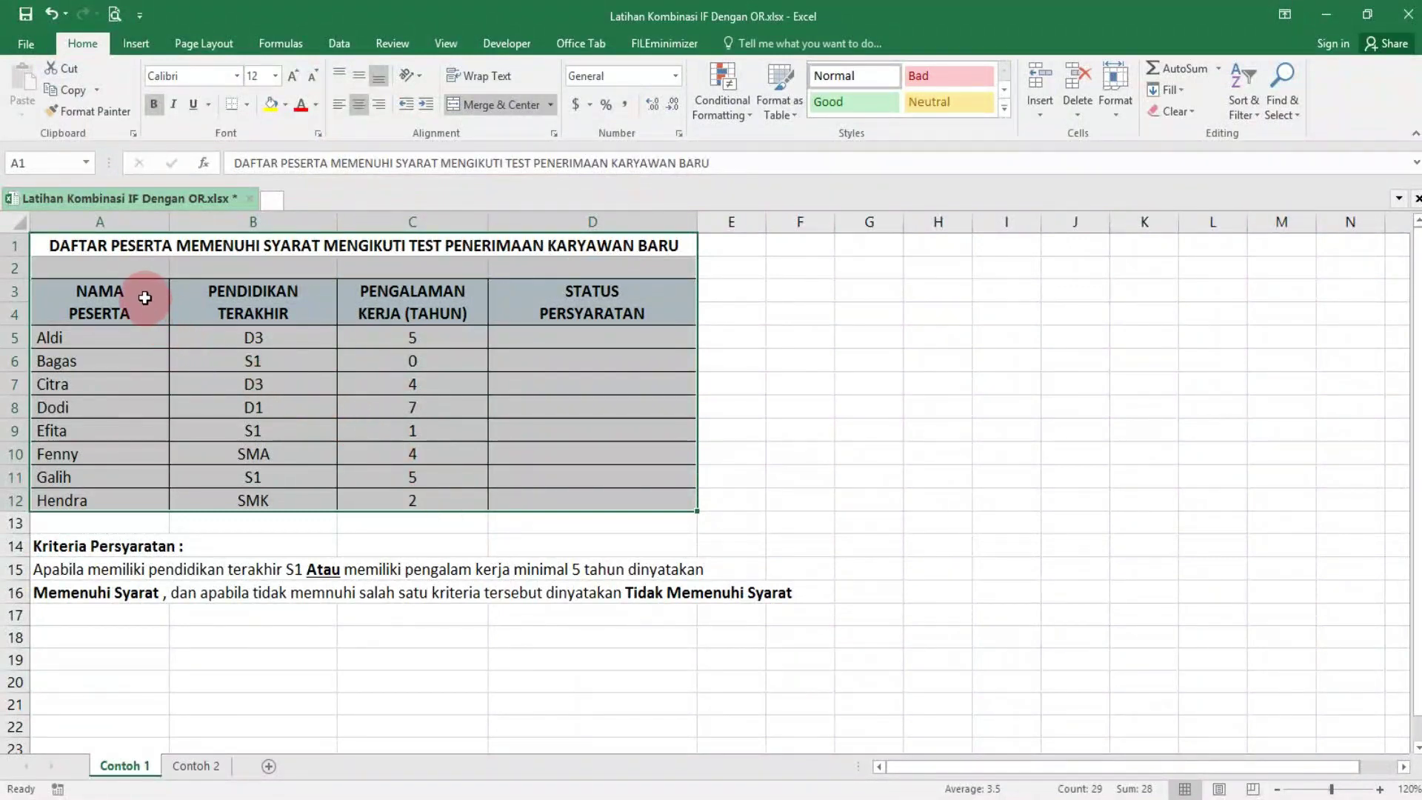
Examine the participant table's columns from NAMA PESERTA to STATUS PERSYARATAN and the Kriteria Persyaratan text in rows 14 to 16
left_click_drag(145, 297, 127, 501)
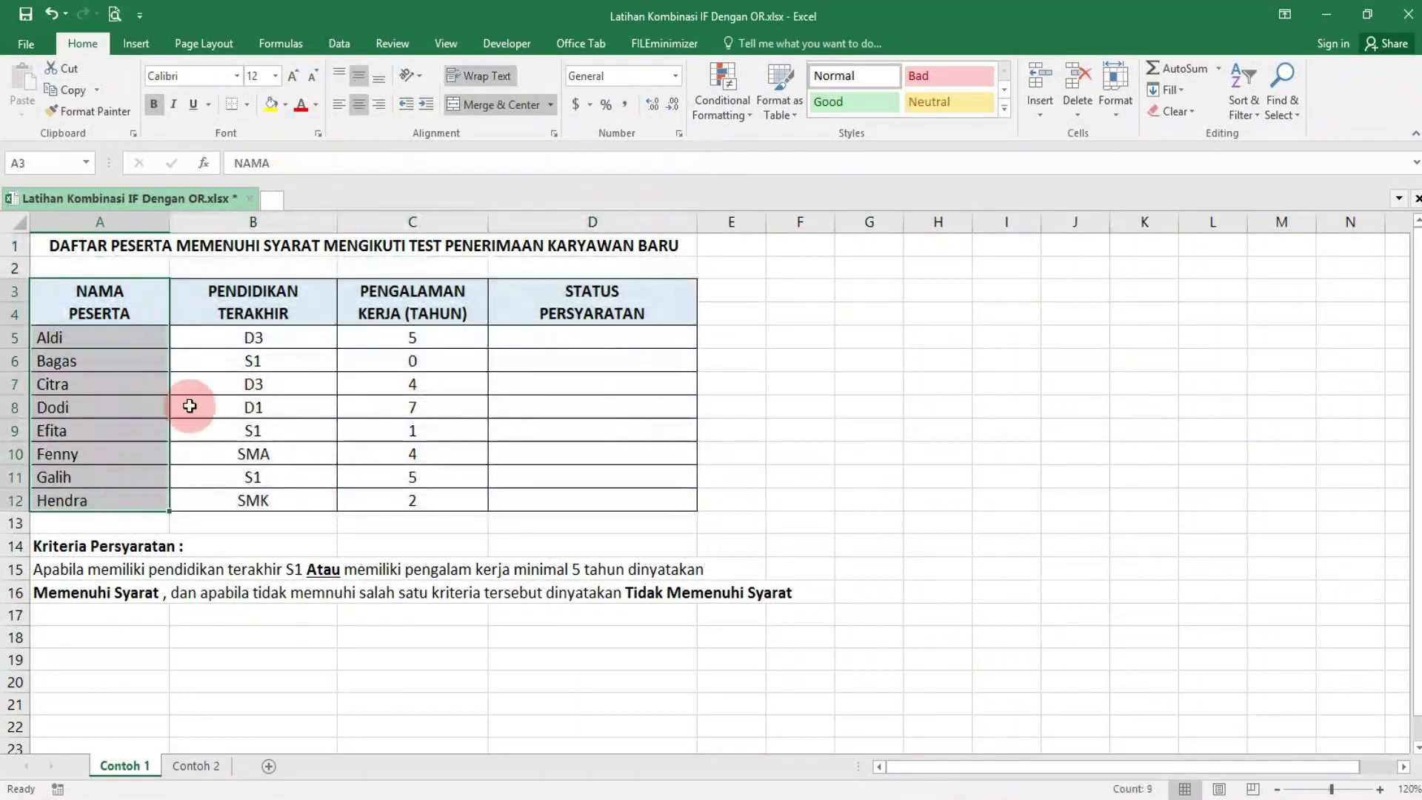
left_click_drag(188, 302, 197, 501)
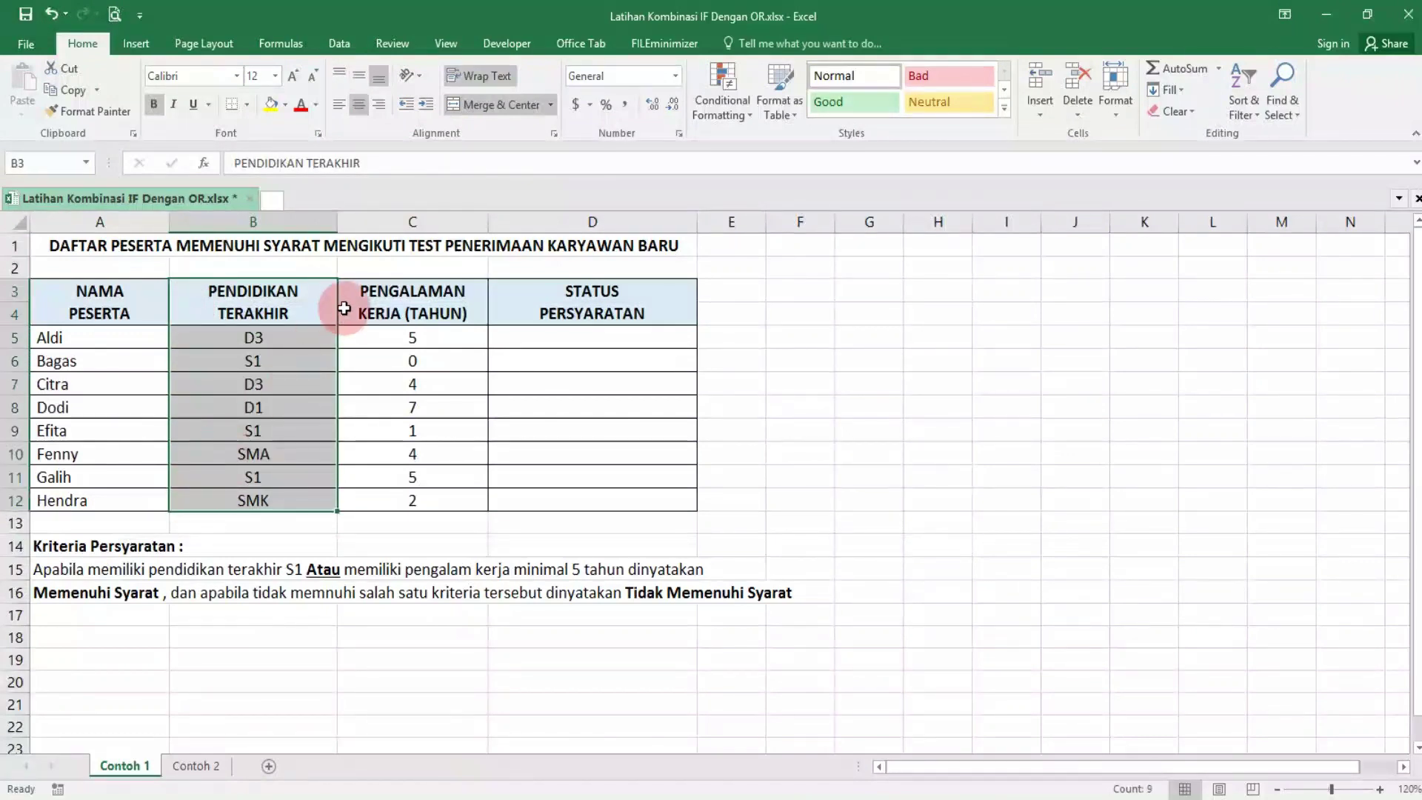
left_click_drag(344, 308, 410, 452)
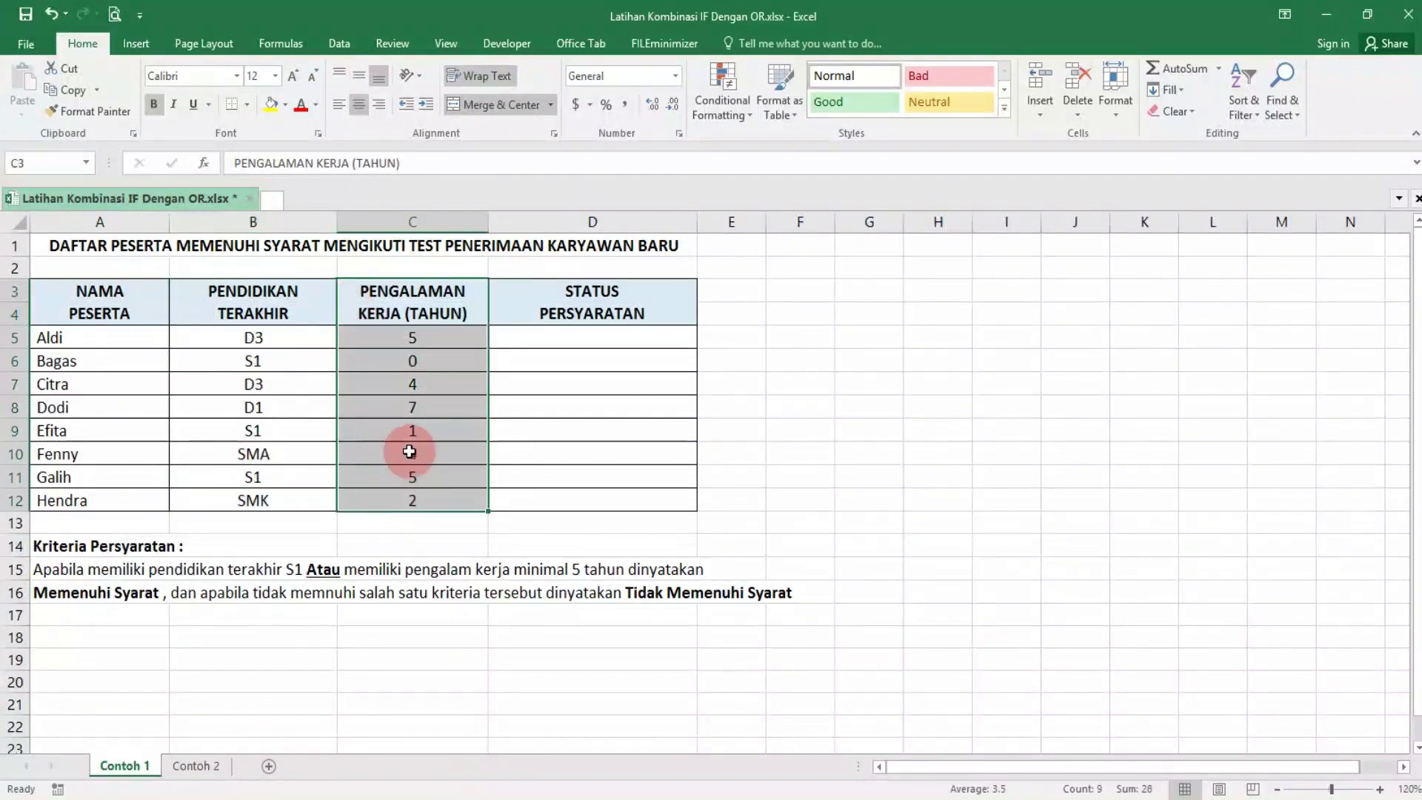
left_click_drag(543, 295, 556, 496)
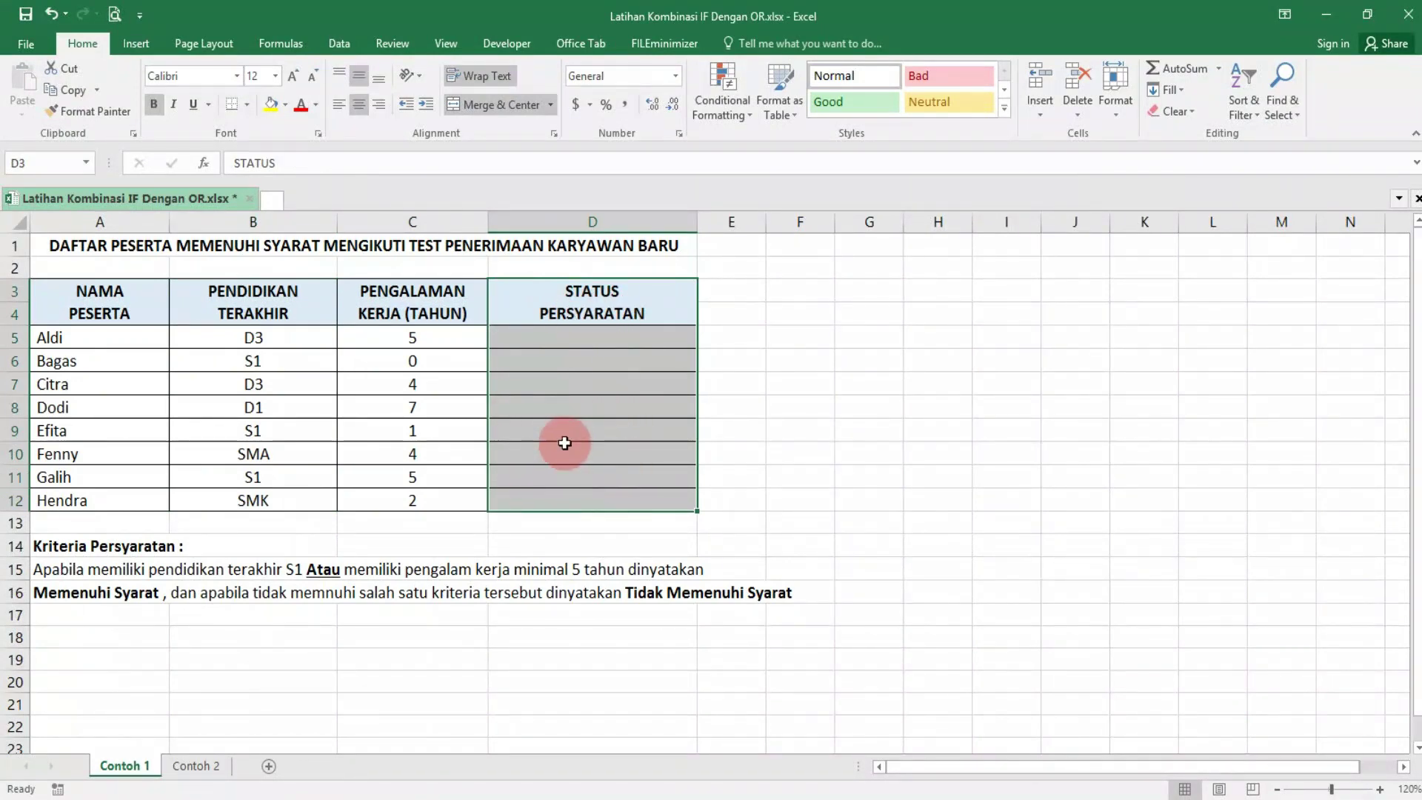
left_click(49, 545)
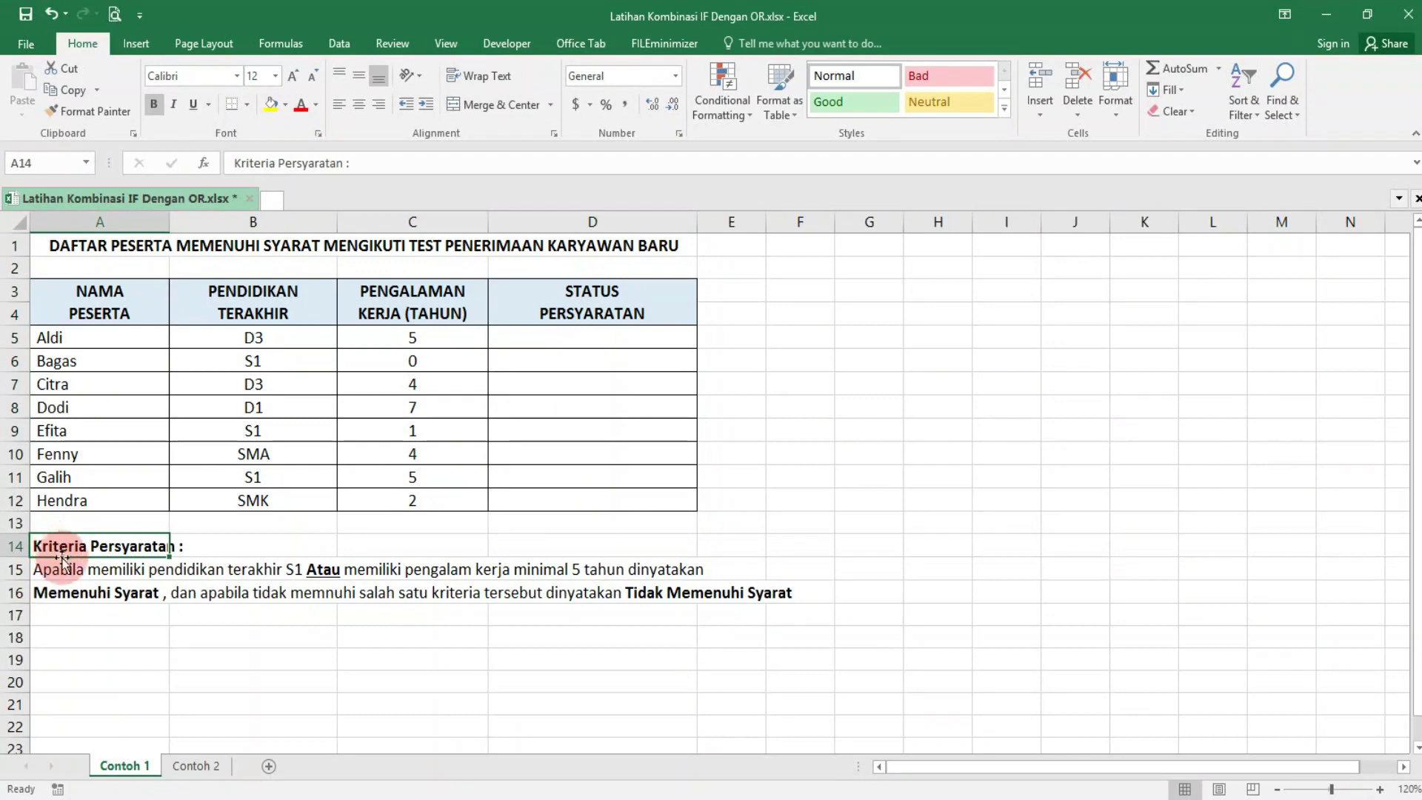
left_click_drag(70, 568, 712, 569)
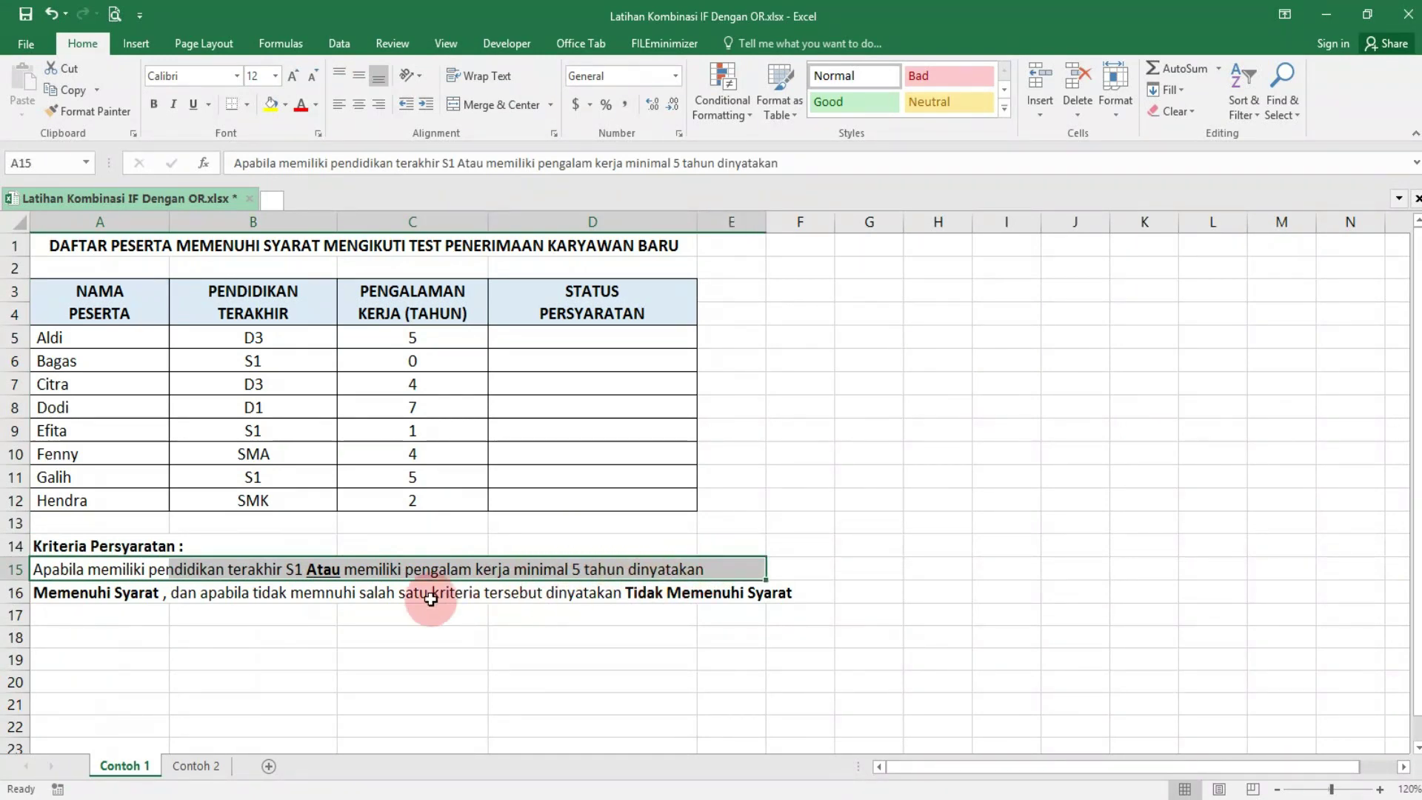
left_click(151, 595)
left_click_drag(151, 594, 779, 594)
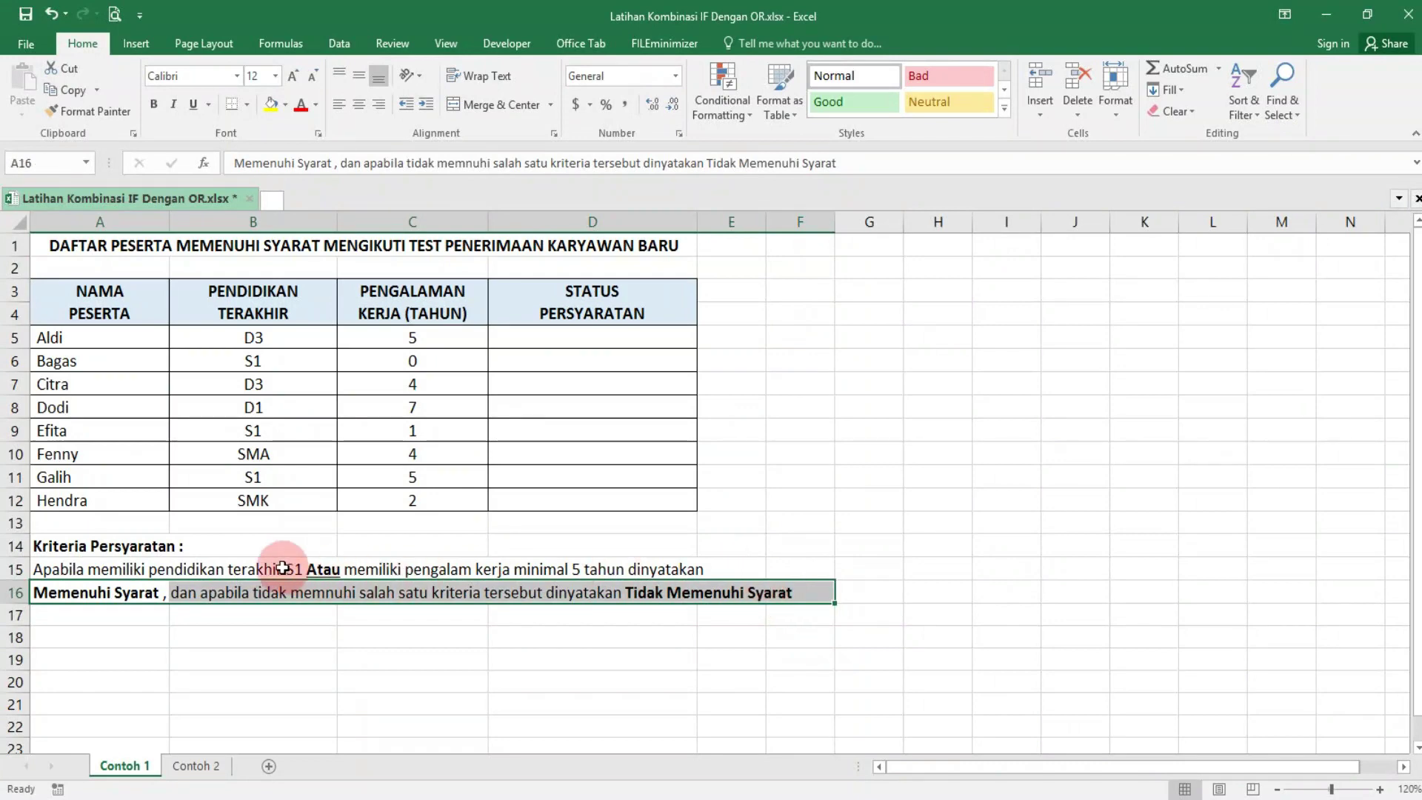
Begin an IF formula with a nested OR in cell D5, using B5="S1" as the first condition
left_click(574, 336)
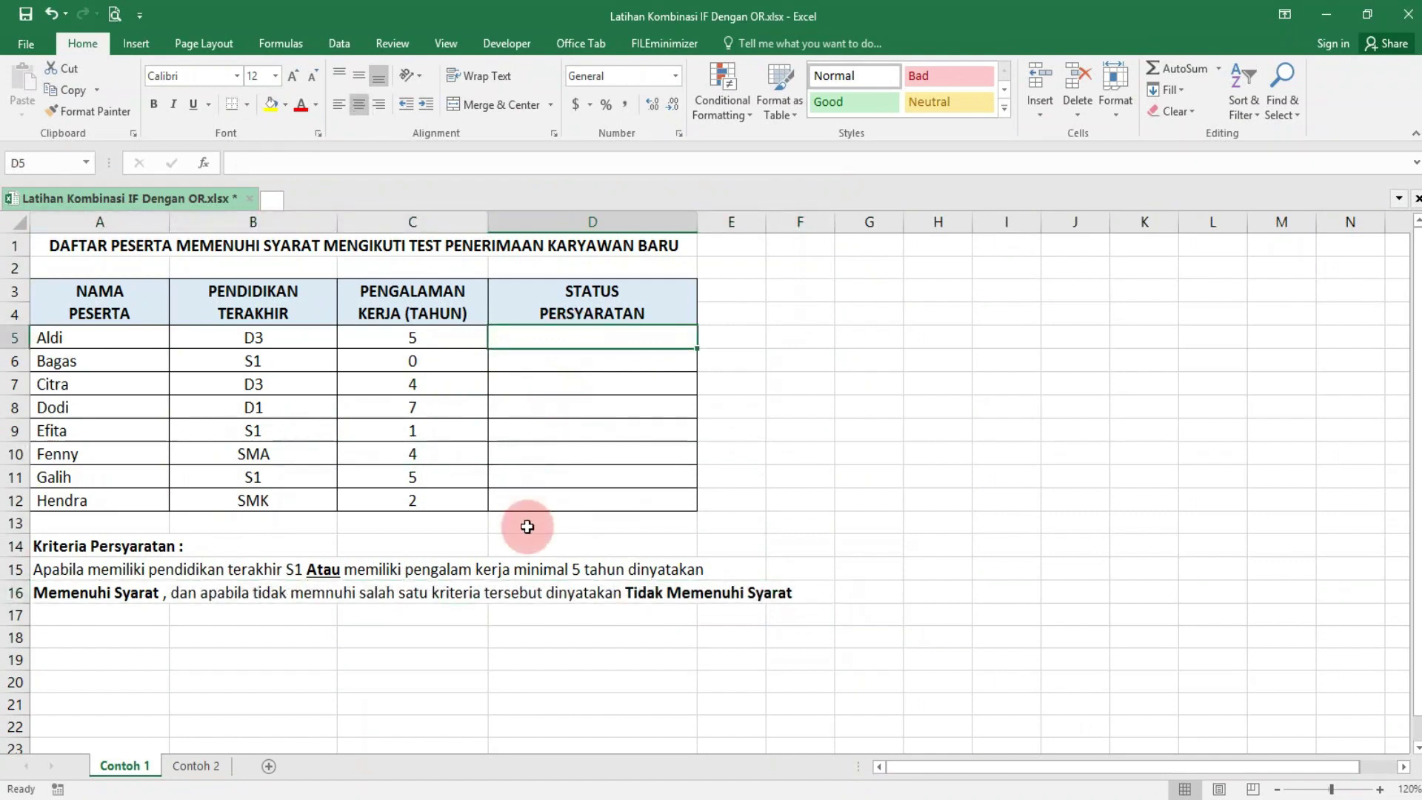
type("=")
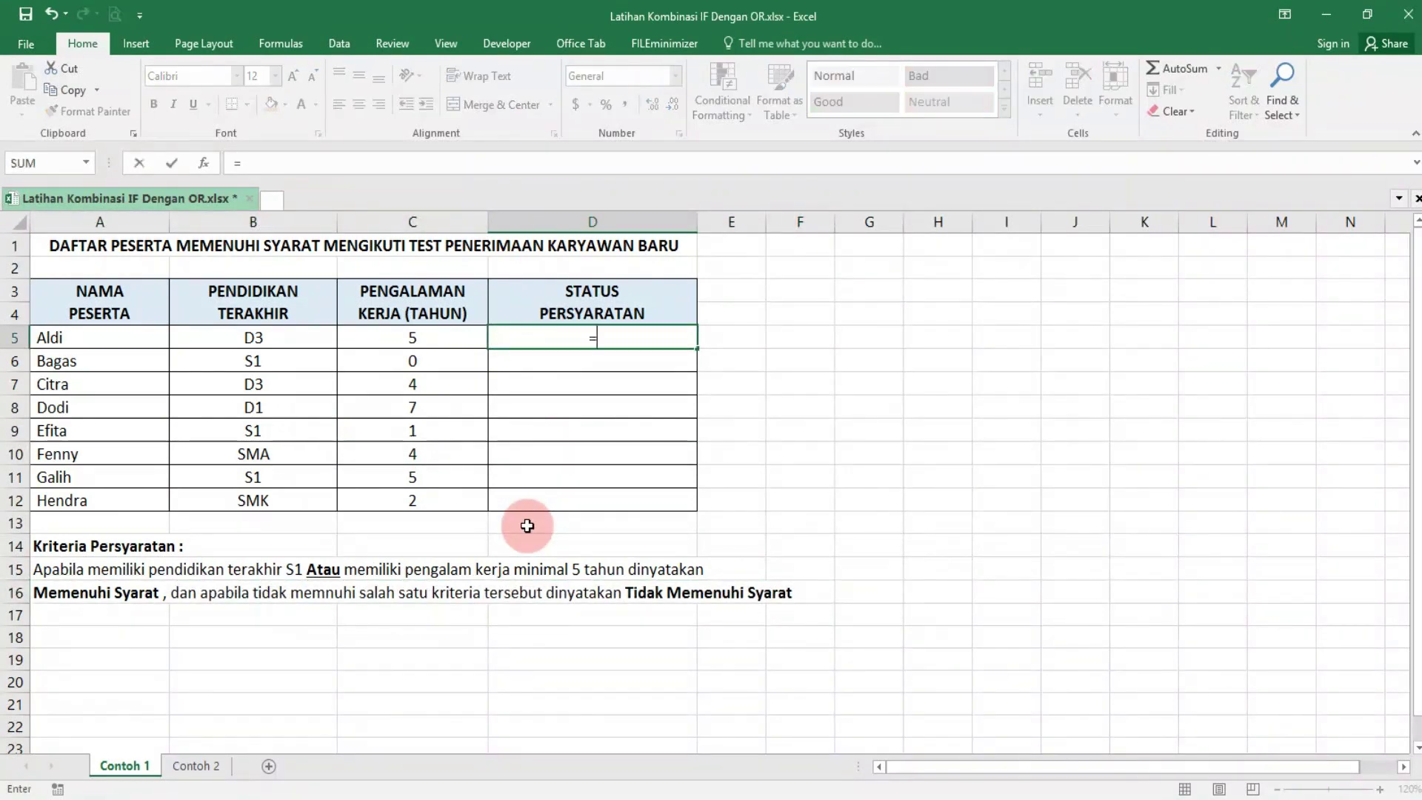
type("IF(")
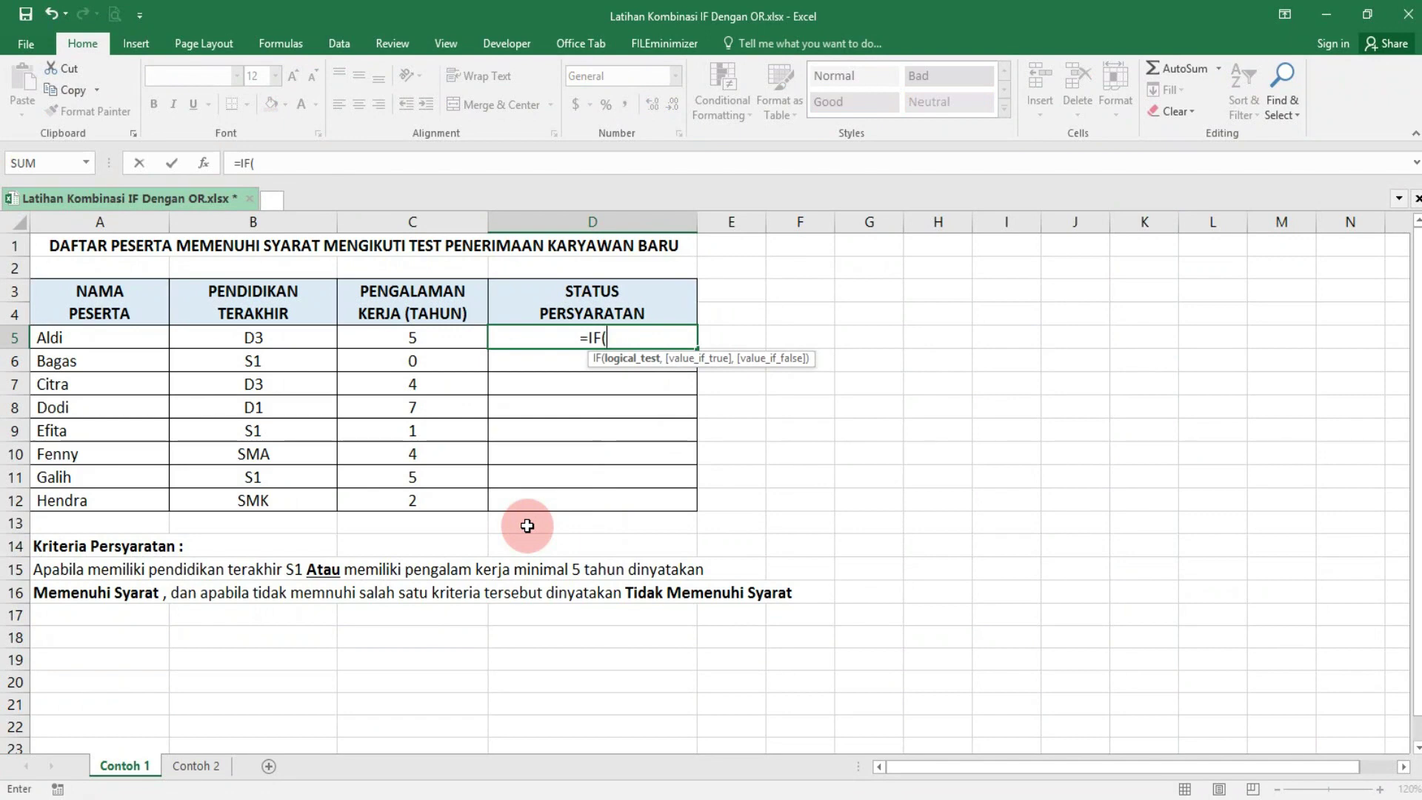
type("OR")
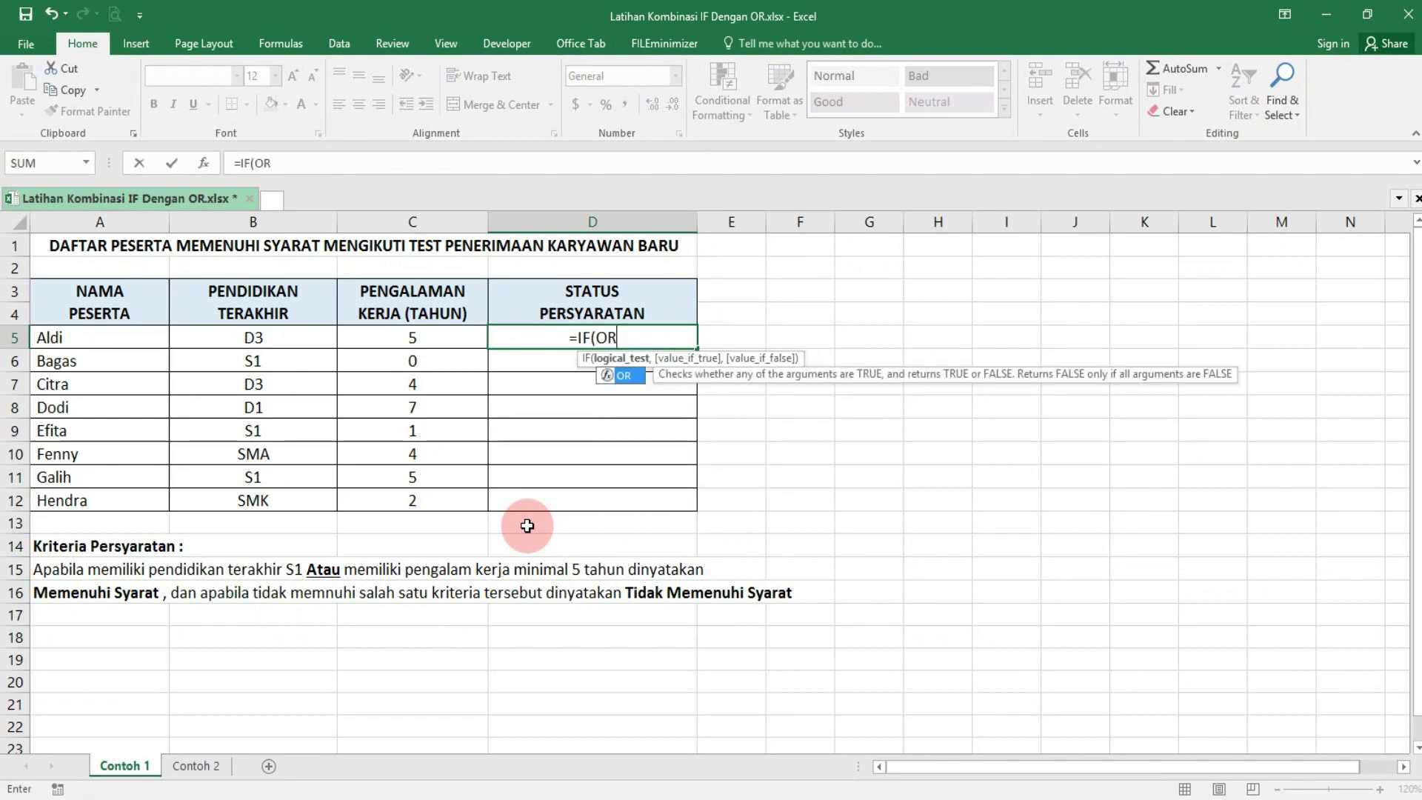
type("(")
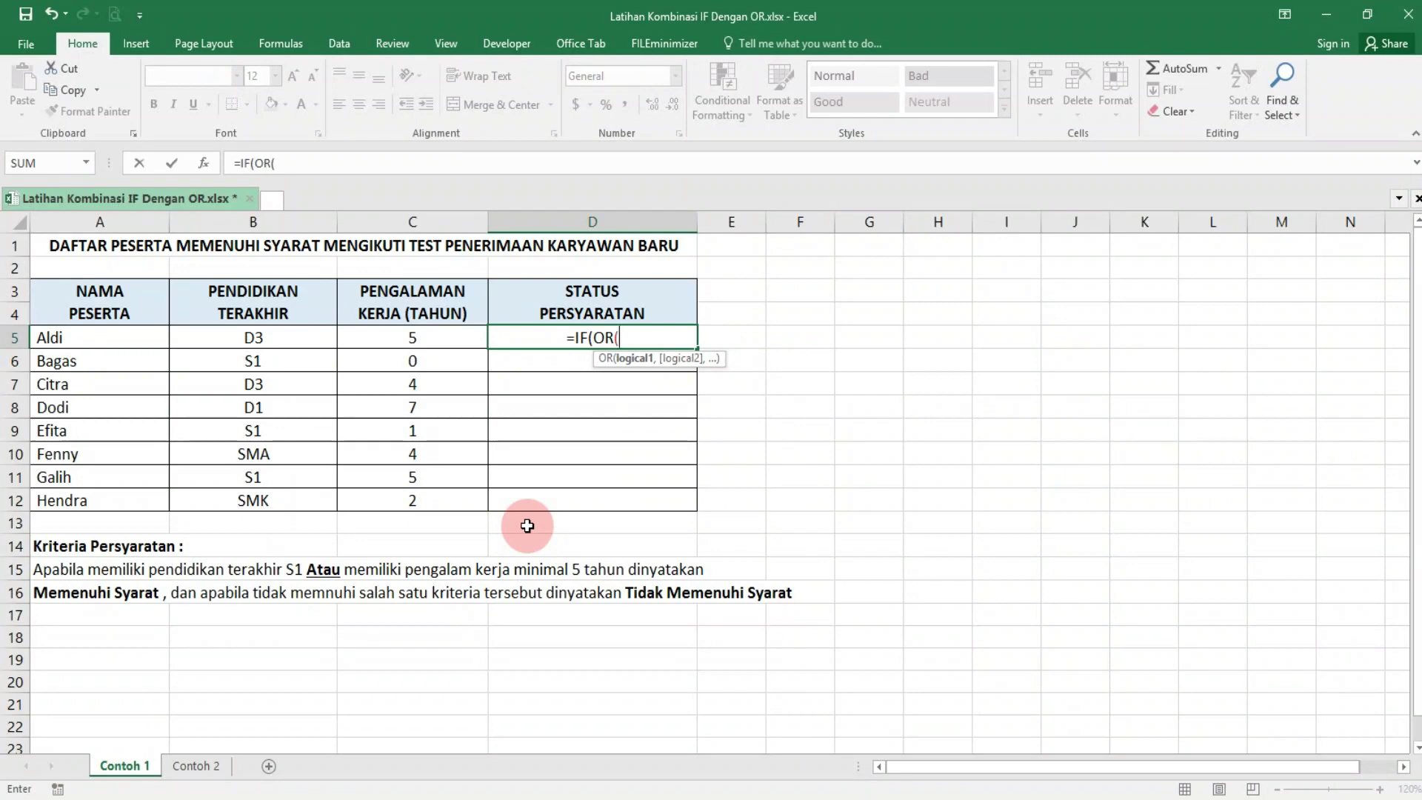
left_click(305, 339)
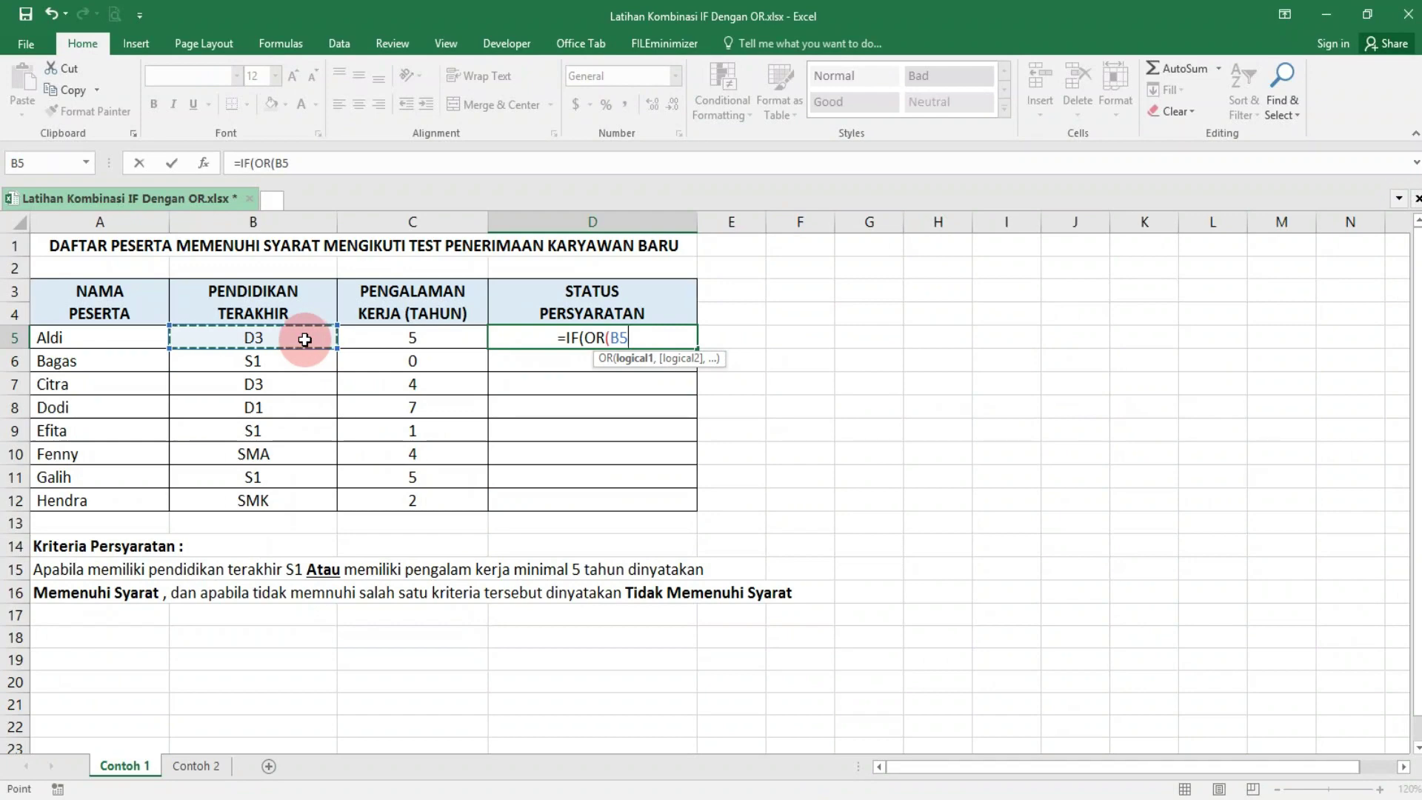
type("=")
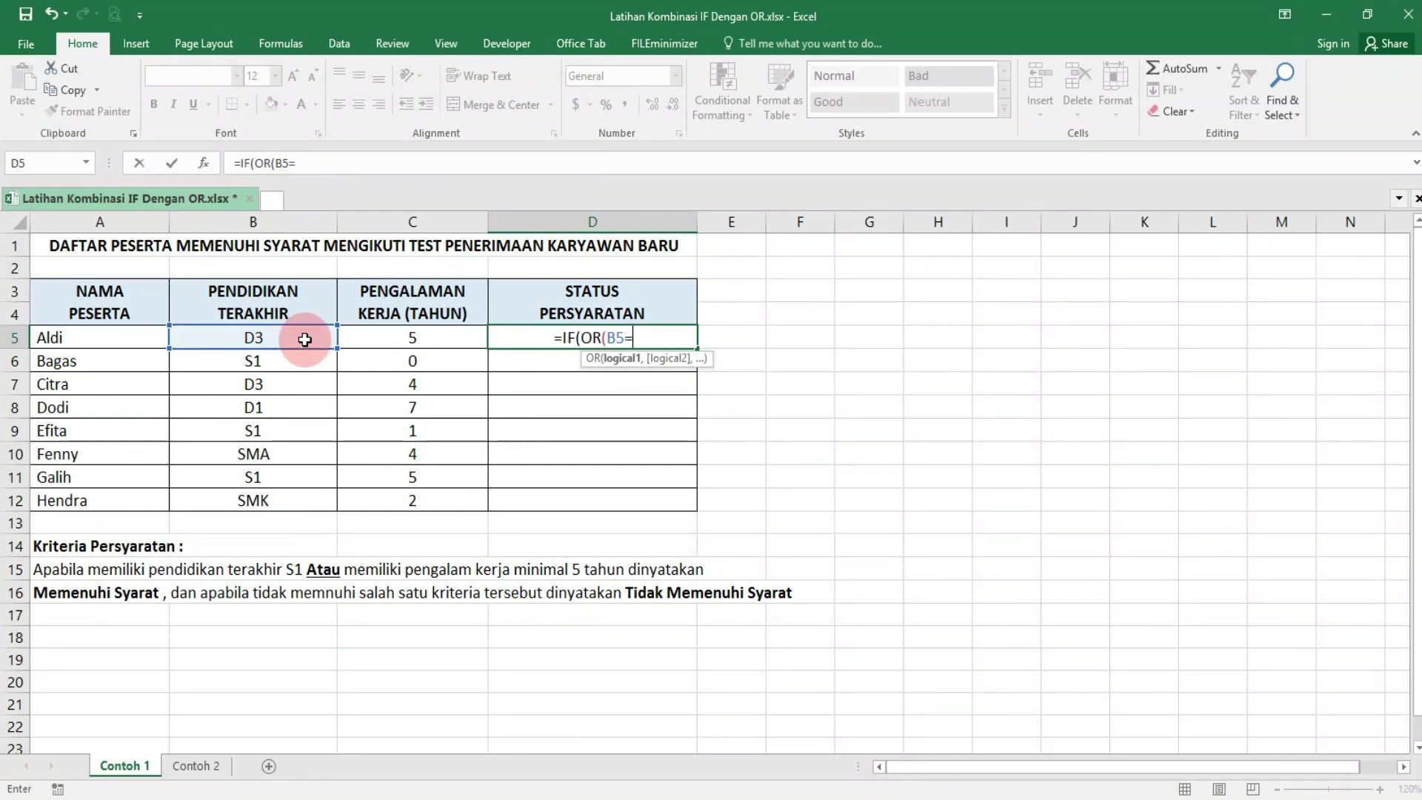
type("\"")
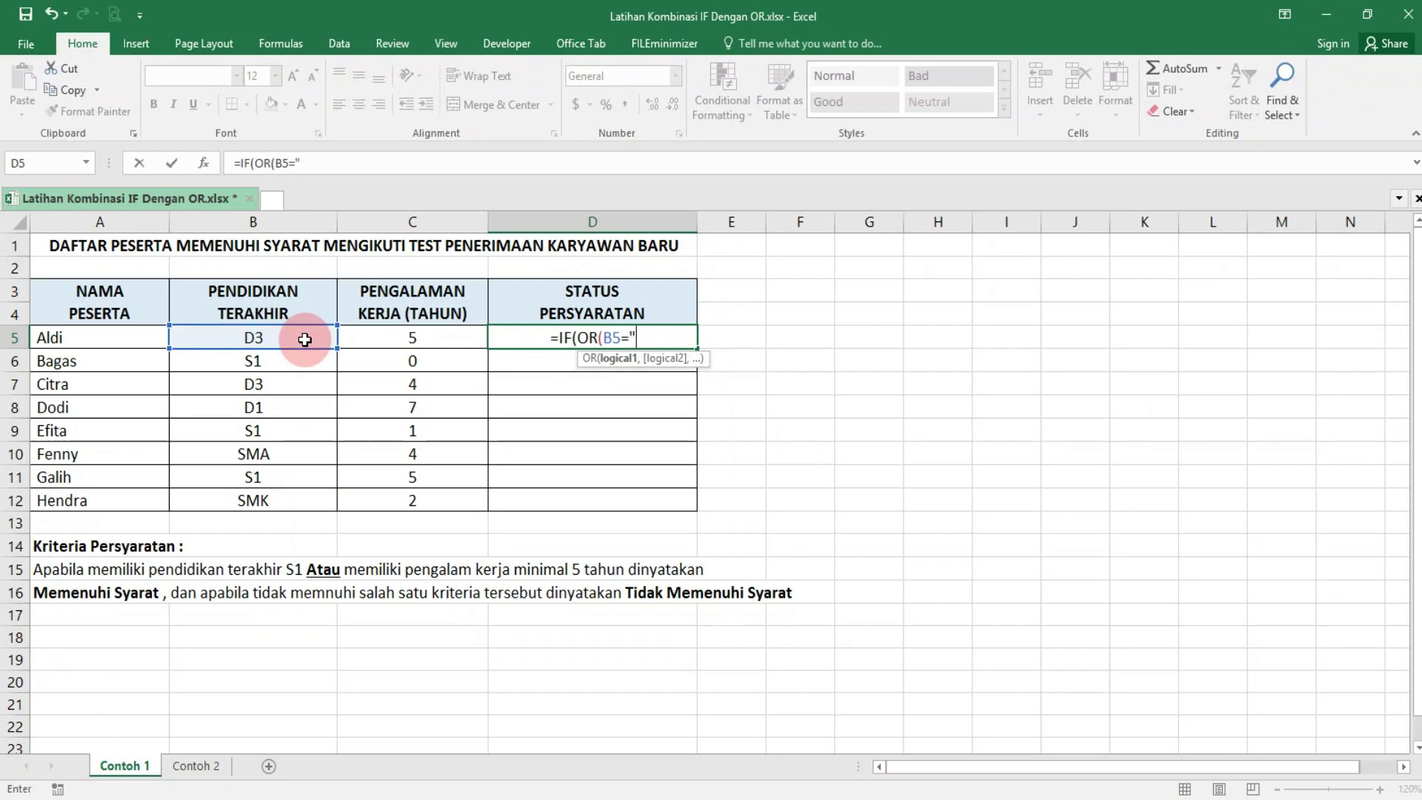
type("S1")
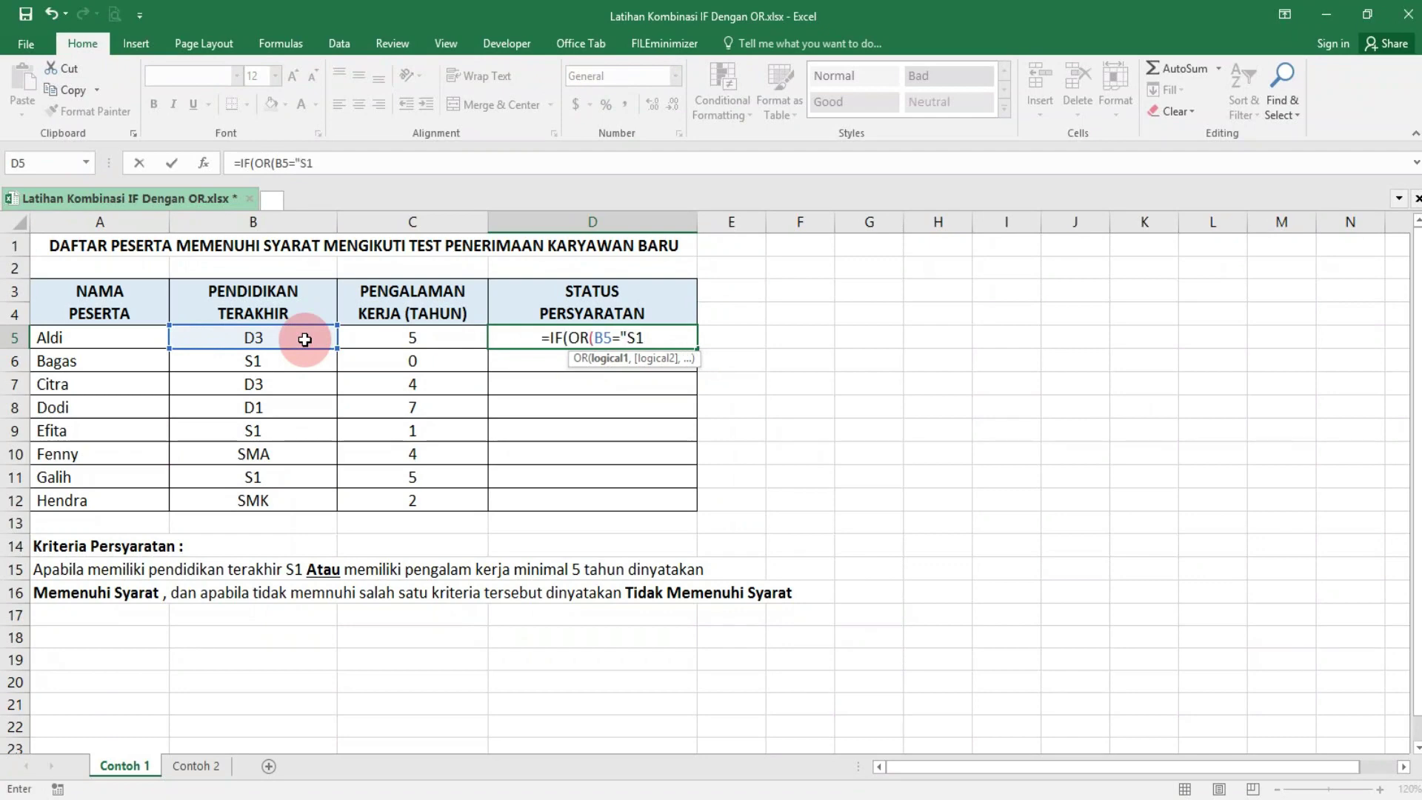
type("\"")
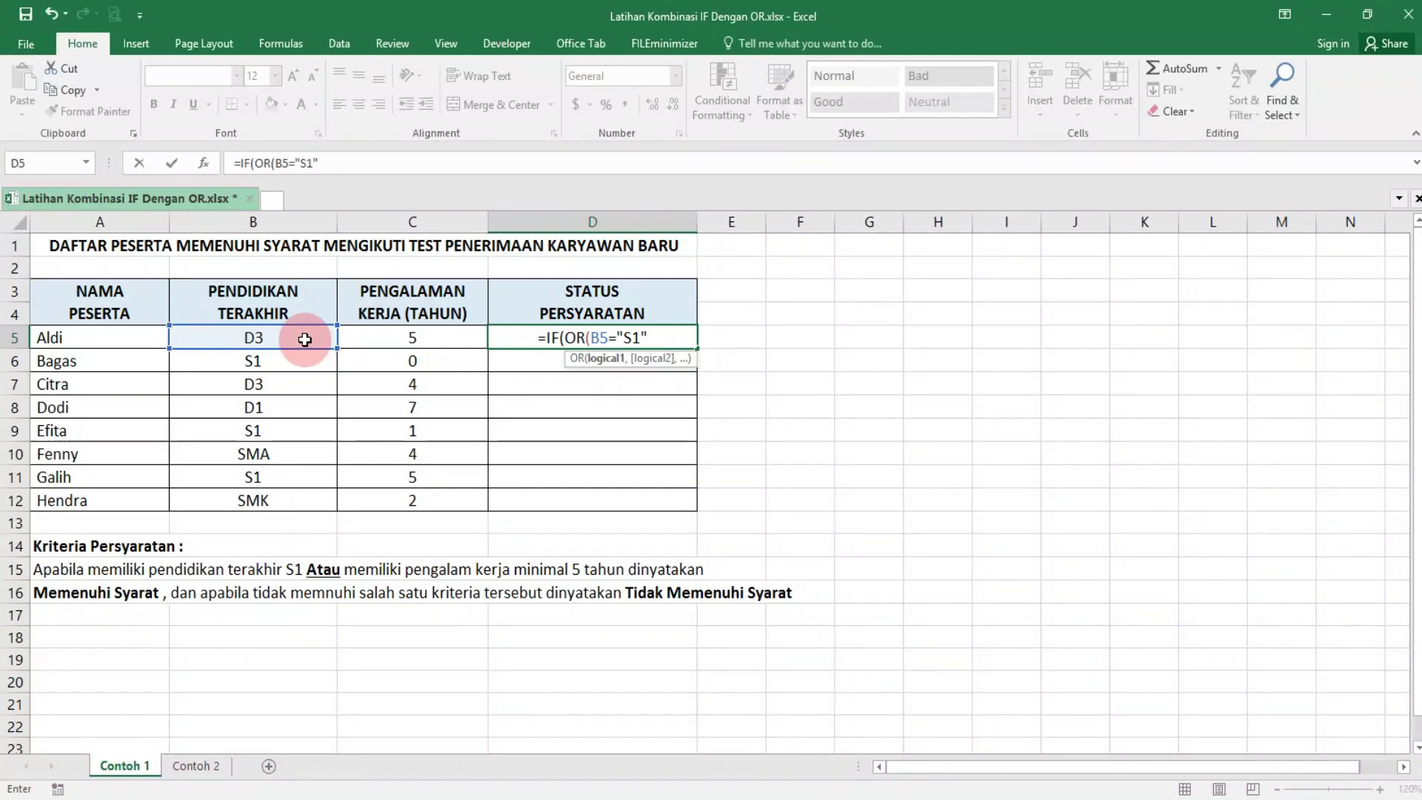
Add C5>4 as the second OR condition, separated by a comma, and close the OR function
type(";")
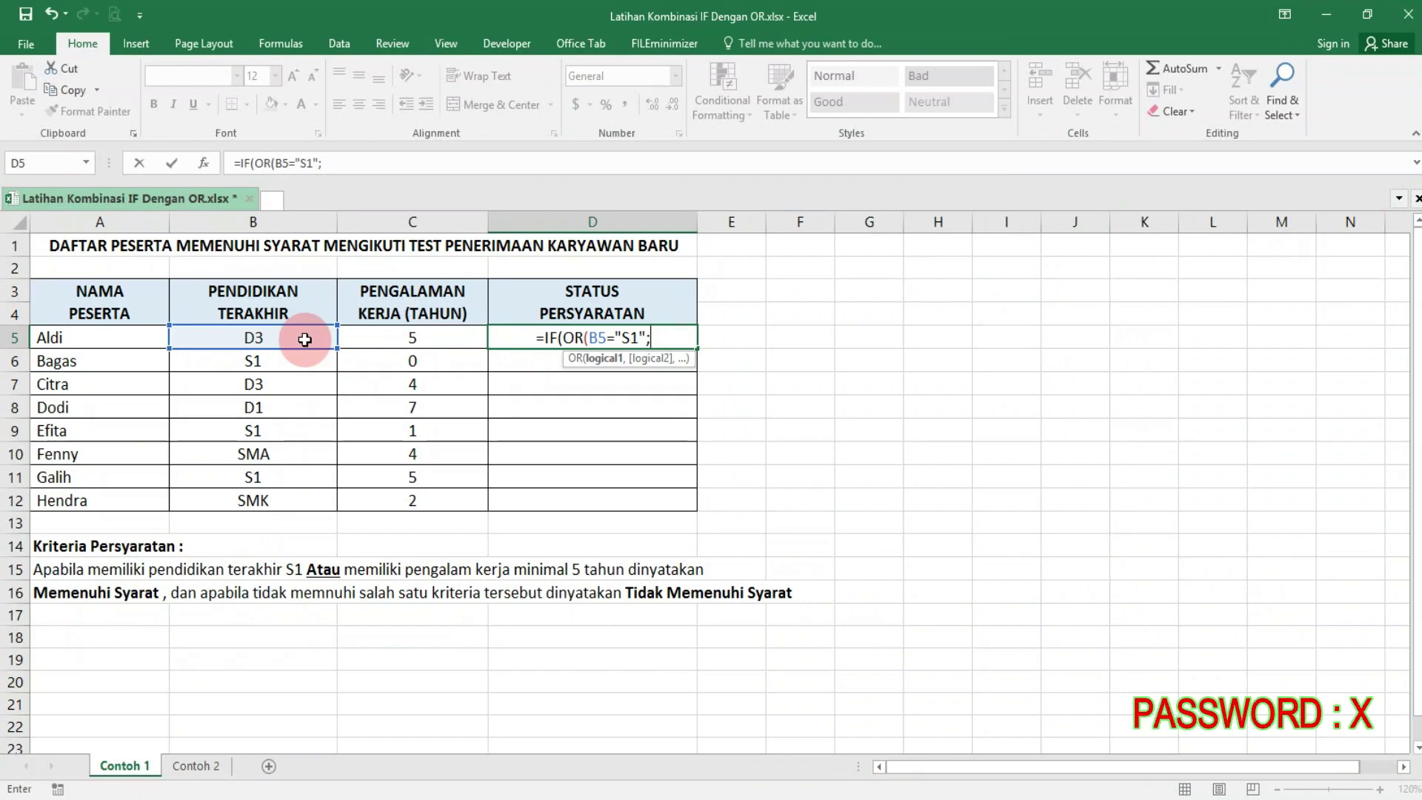
key("BackSpace")
type(",")
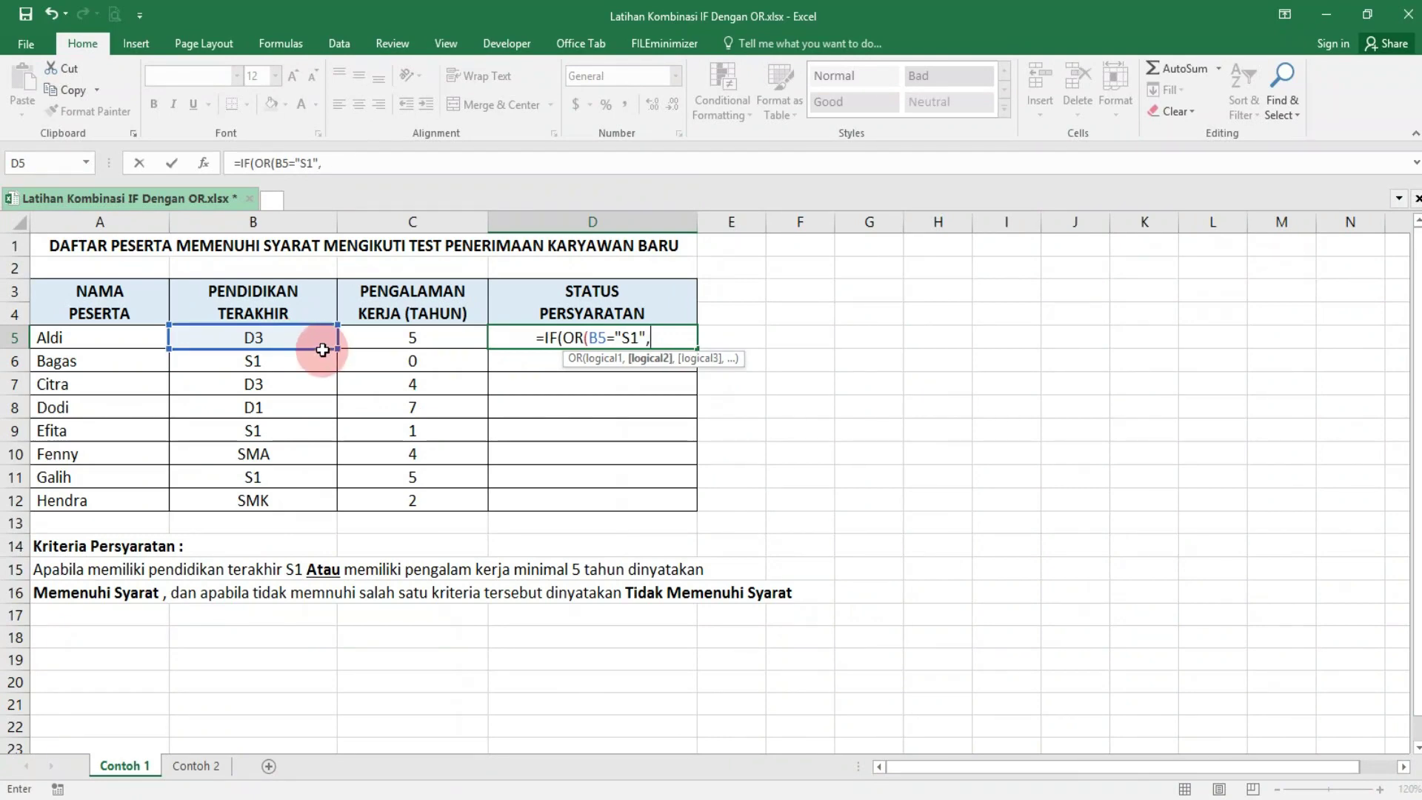
left_click(392, 337)
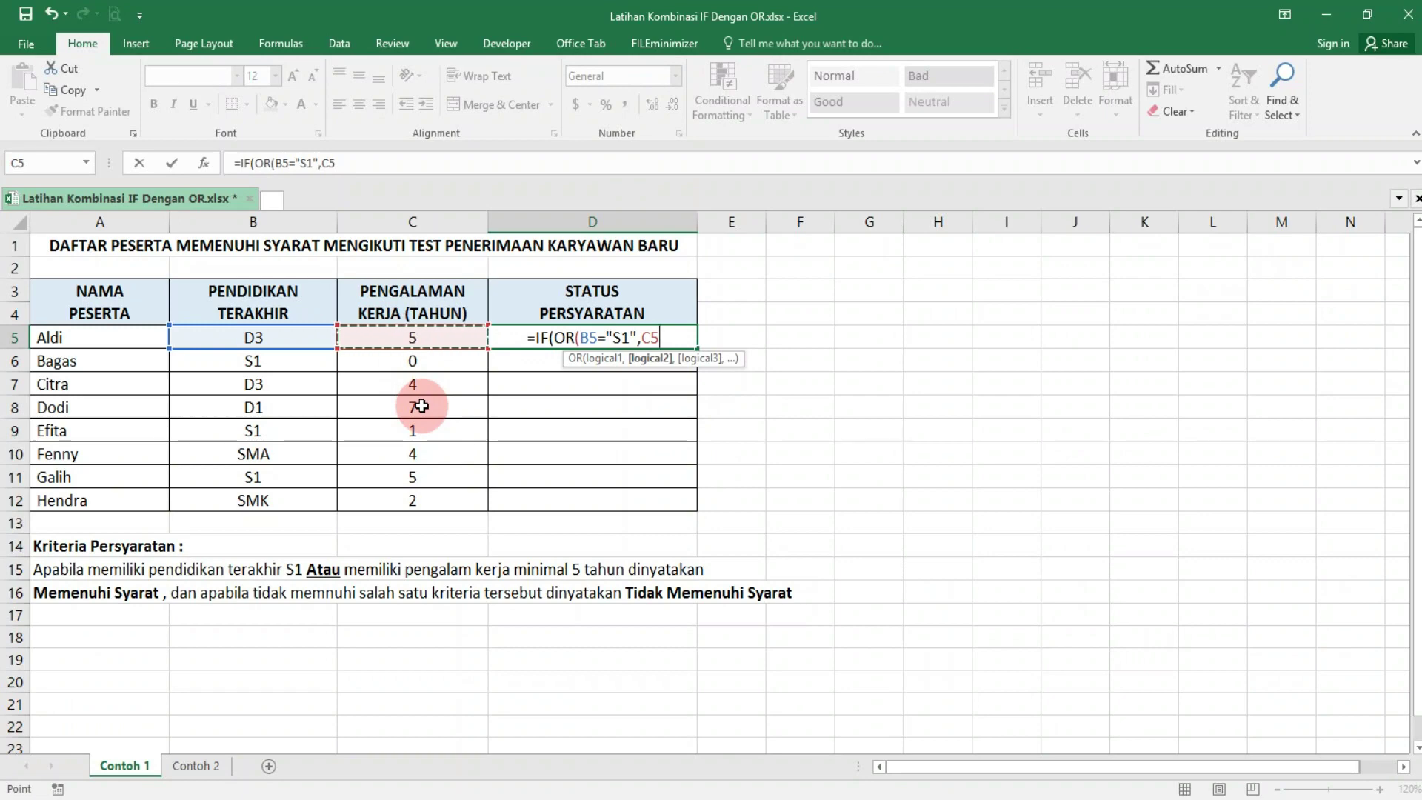
type(">")
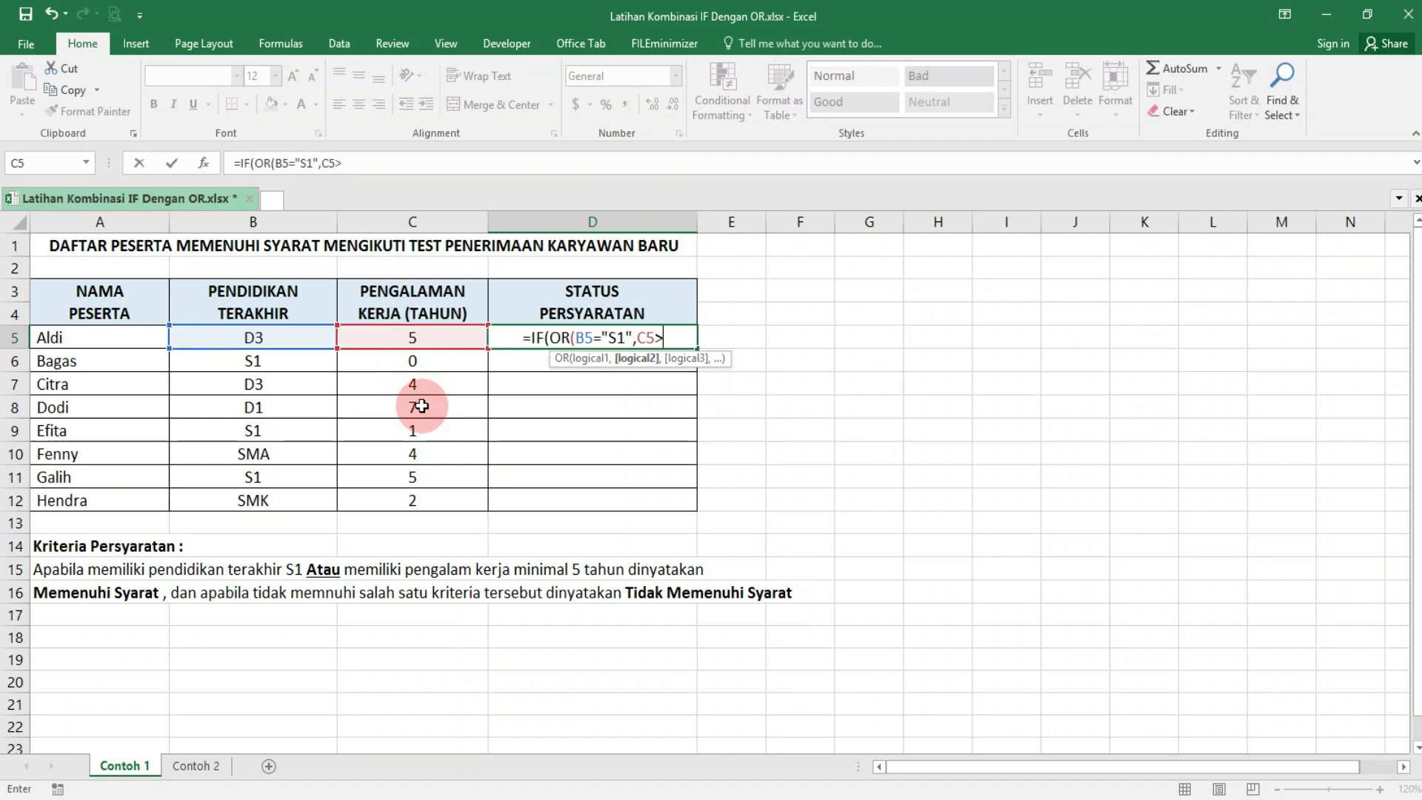
type("4")
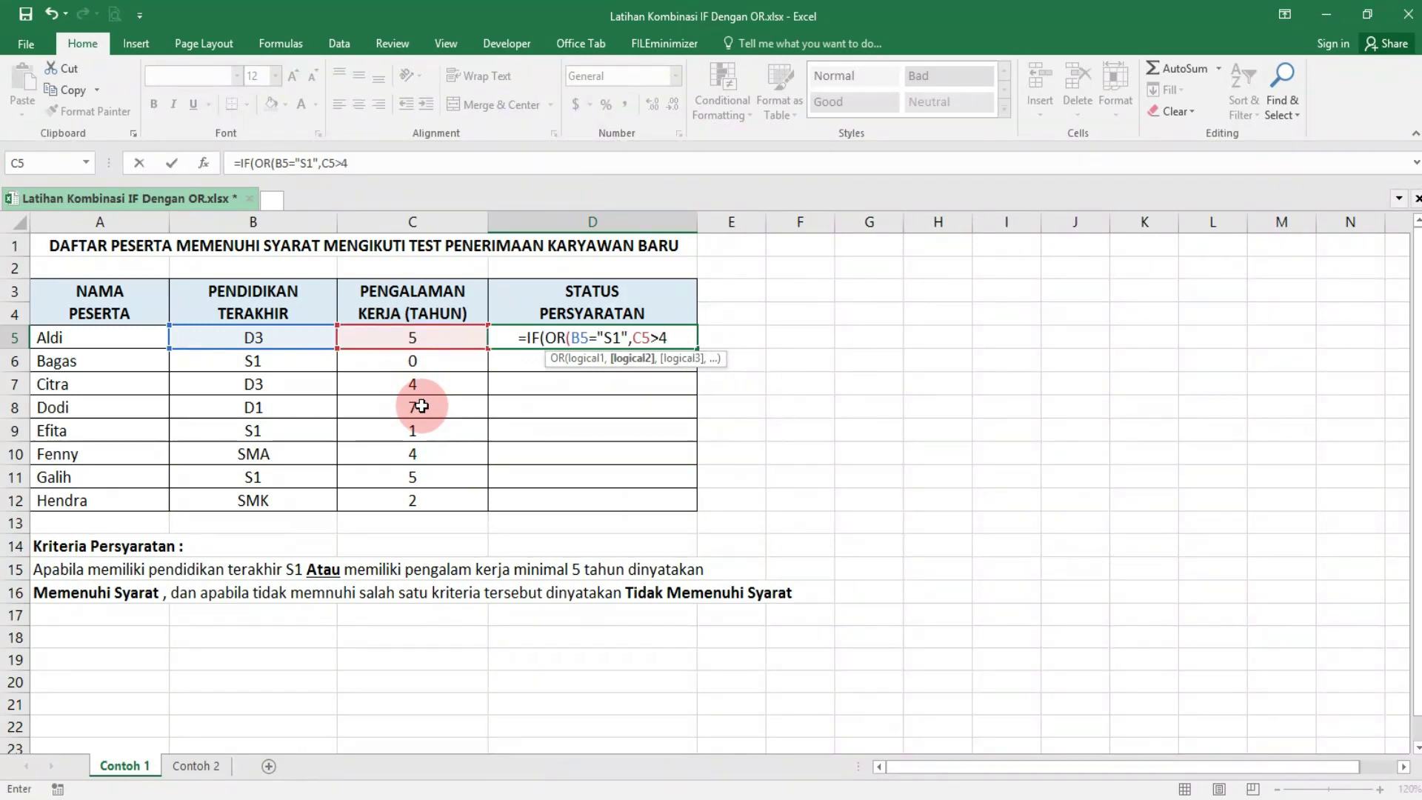
type(")")
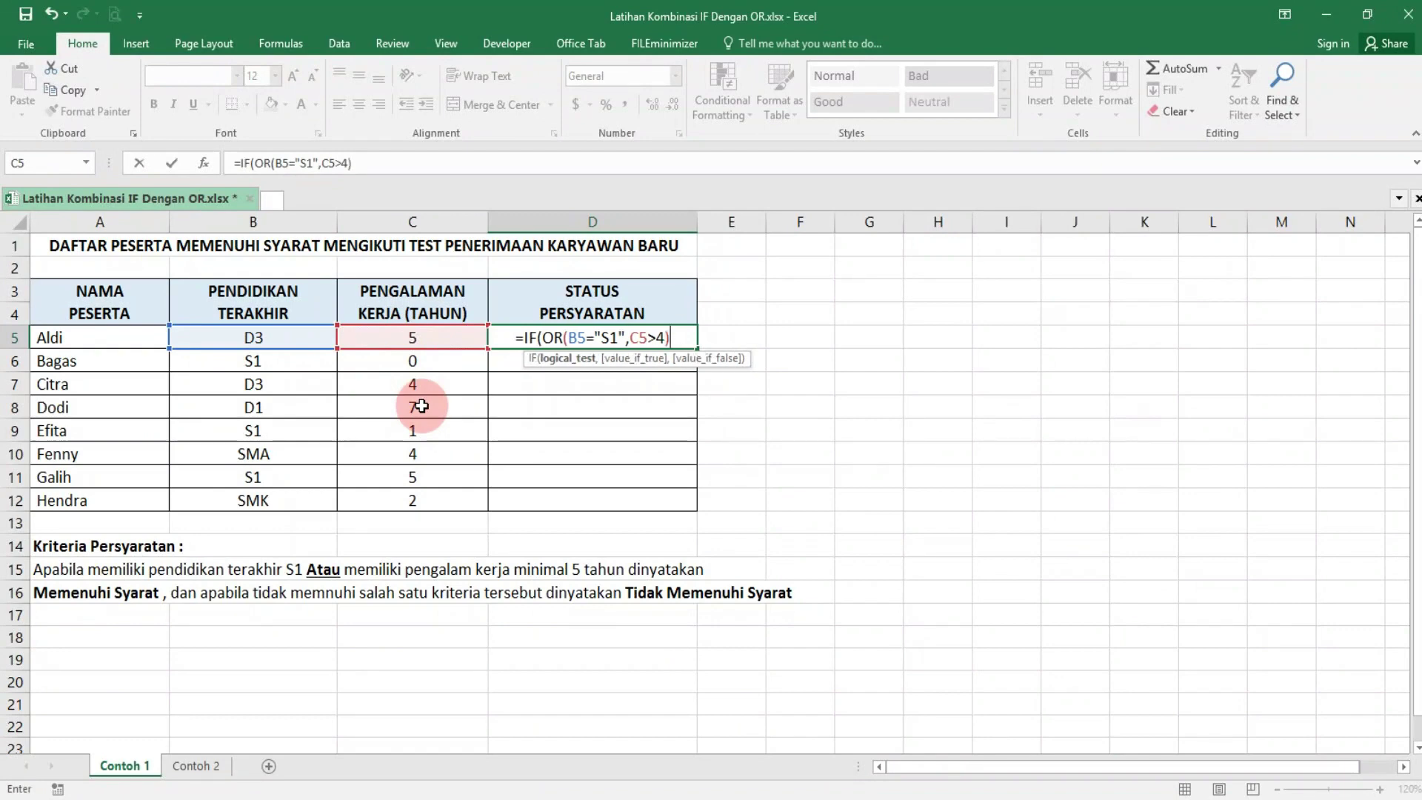
Add "Memenuhi Syarat" as the IF formula's value if true
type(",")
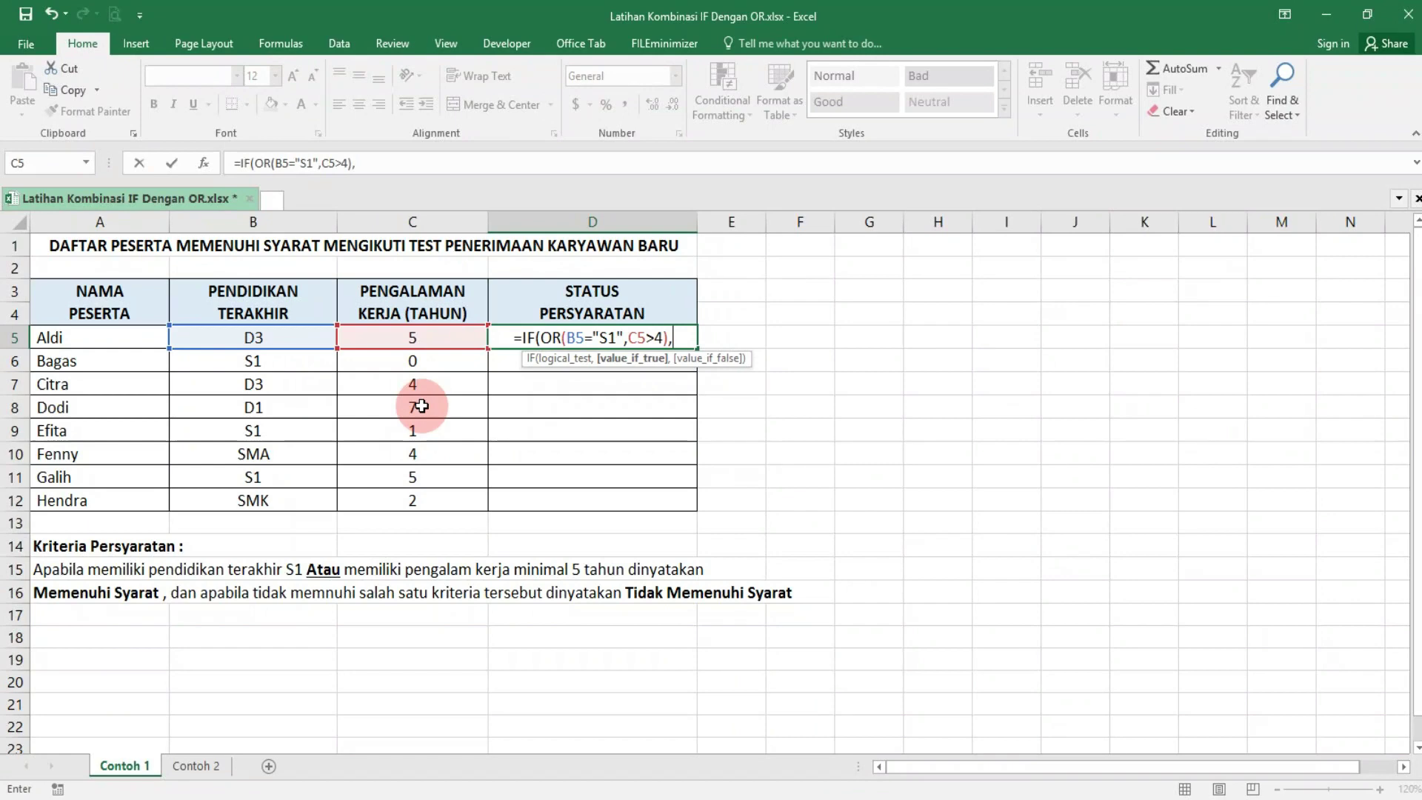
type("\"")
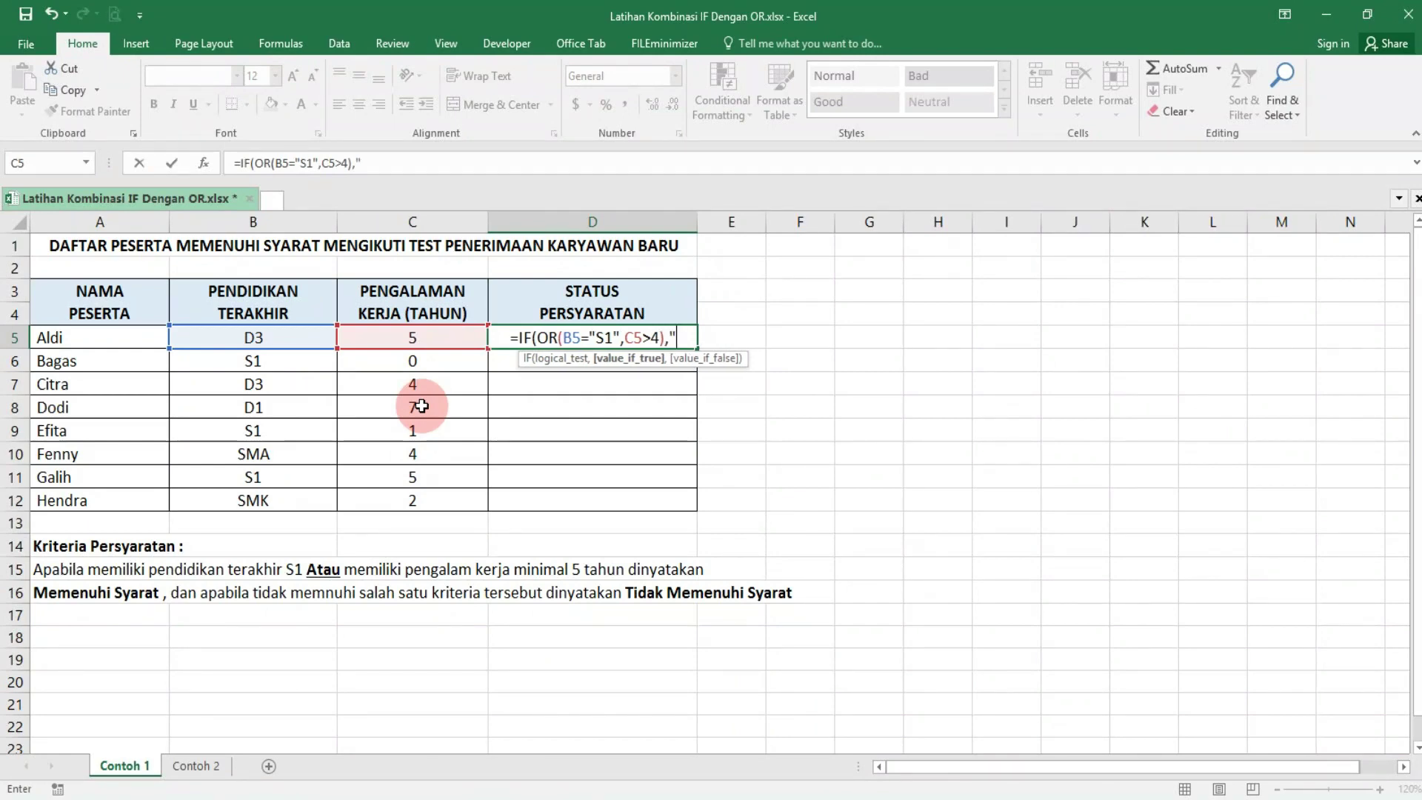
type("Me")
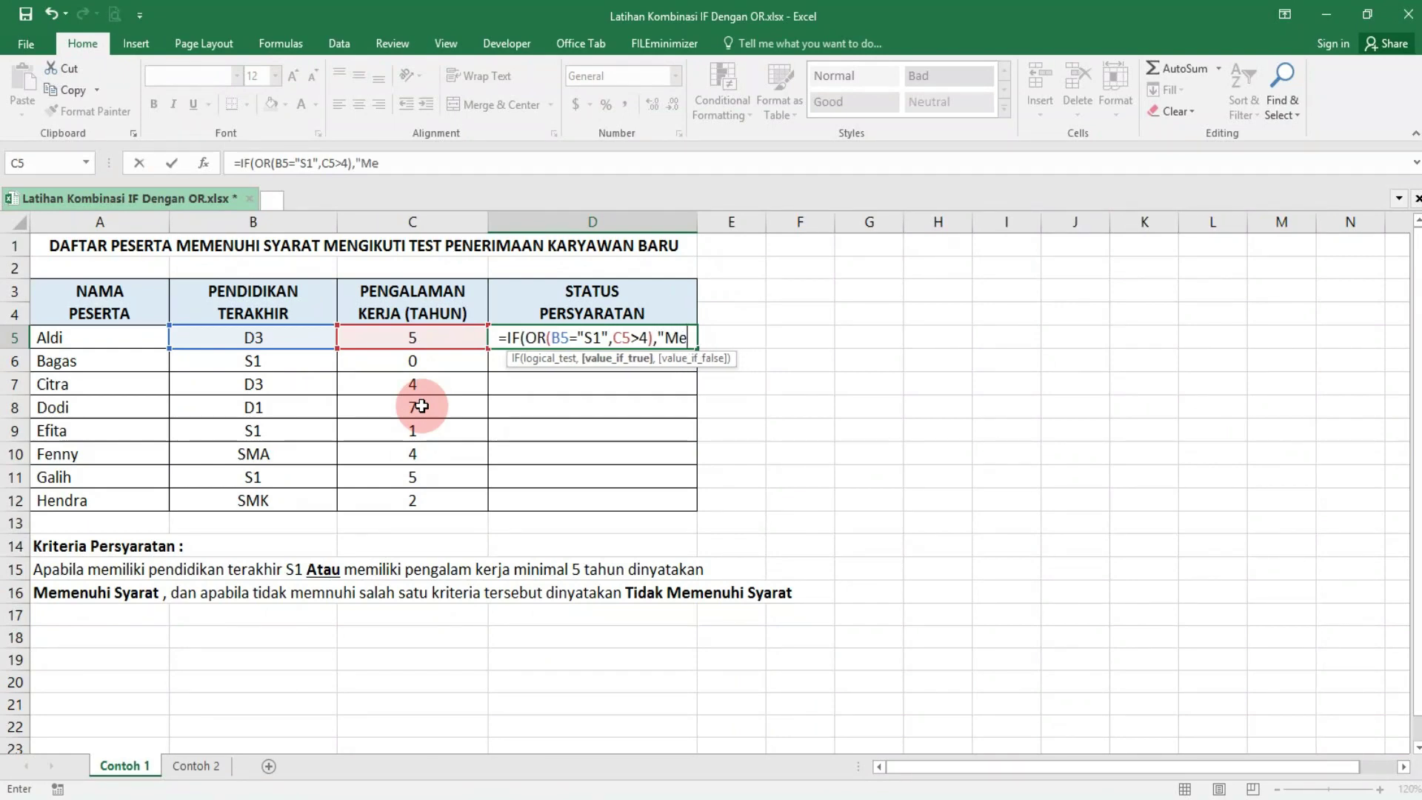
type("menuhi S")
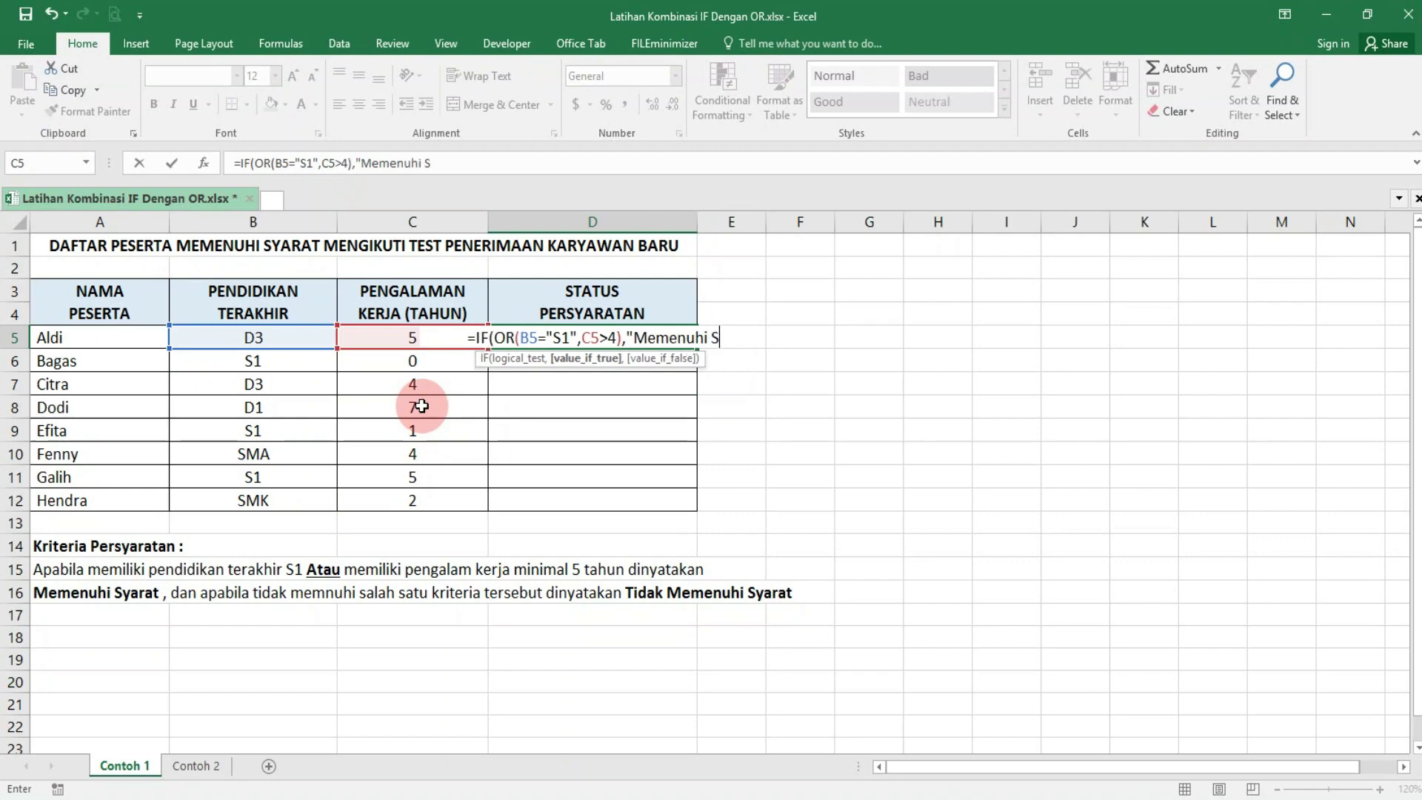
type("yarat")
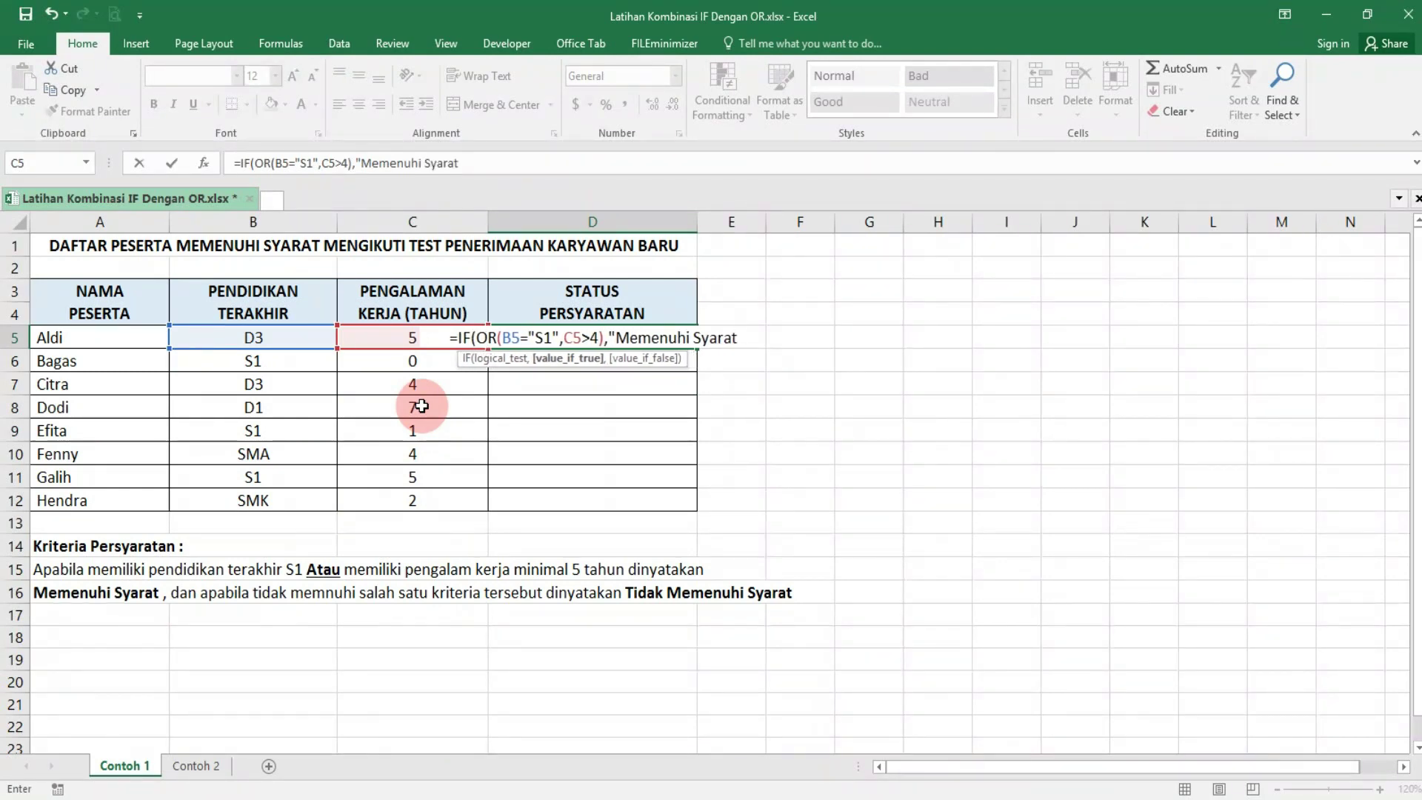
type("\"")
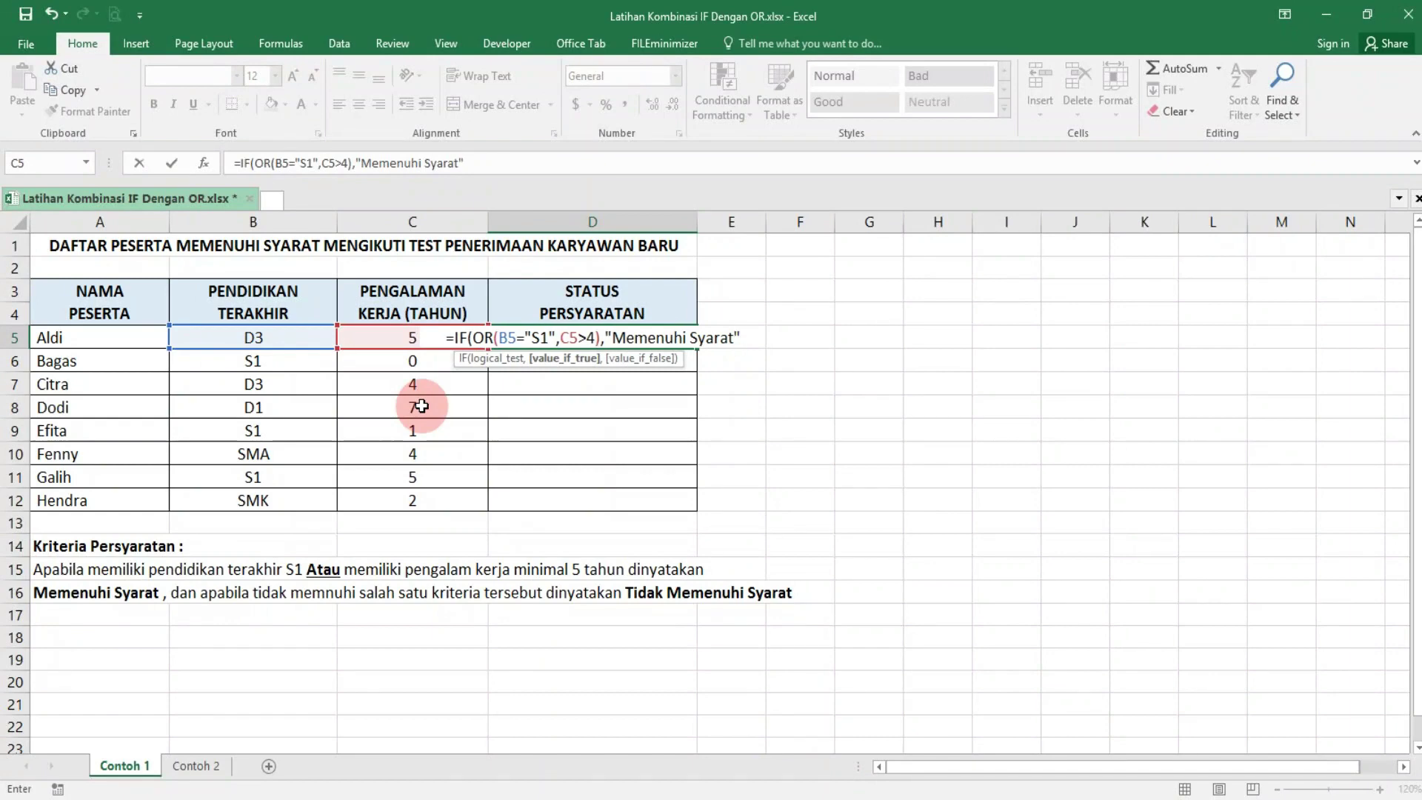
Add "Tidak Memenuhi Syarat" as the IF formula's value if false, close the function, and enter the formula in D5
type(",")
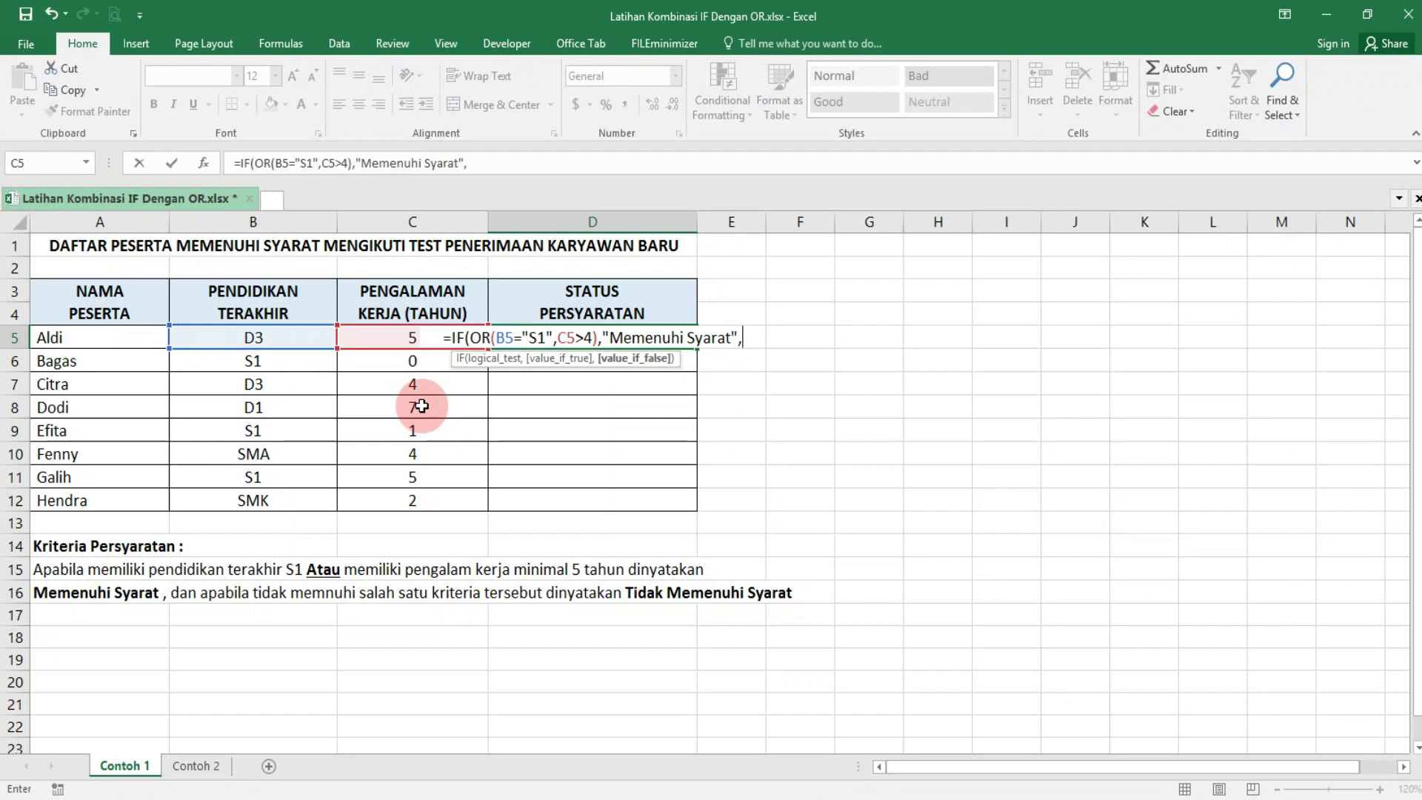
type("\"")
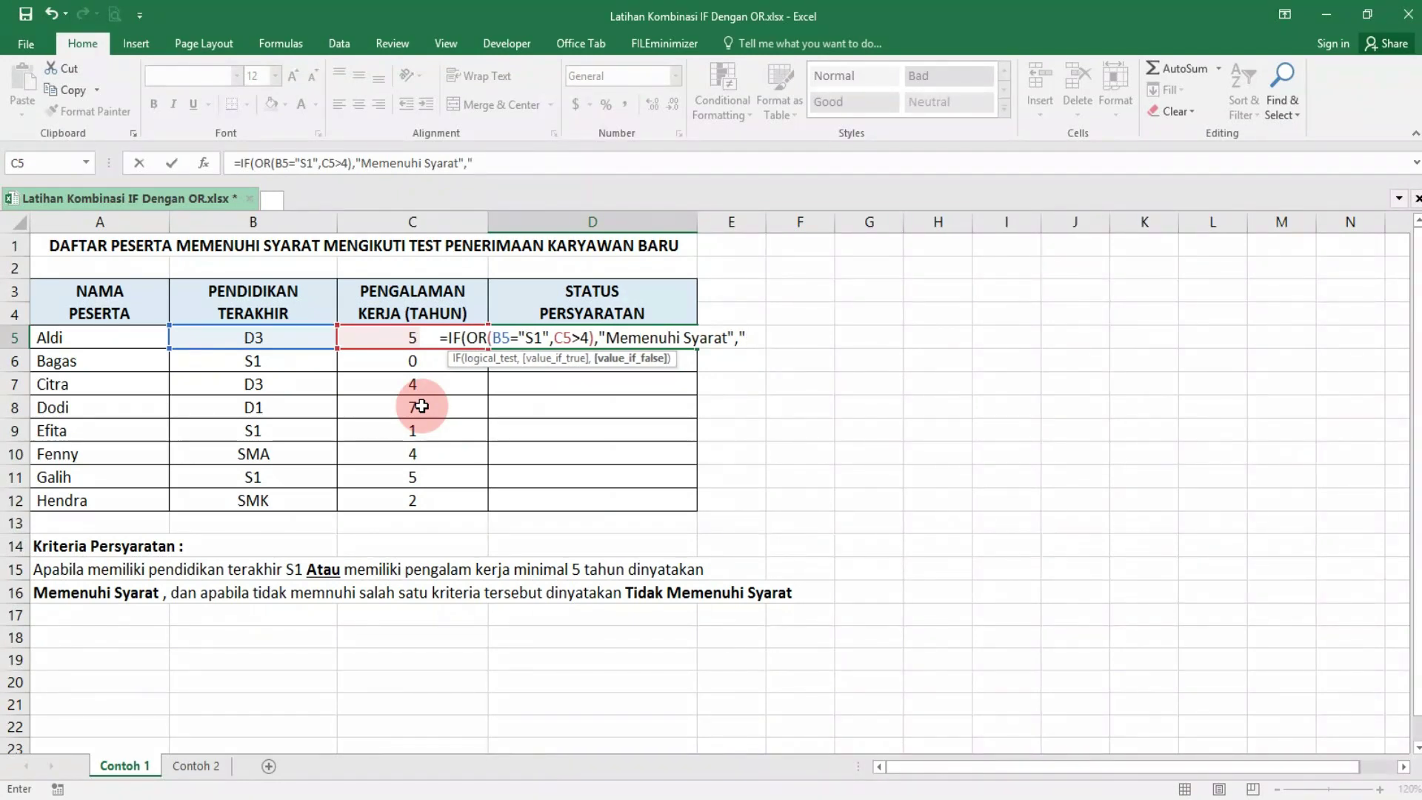
type("Tidak ")
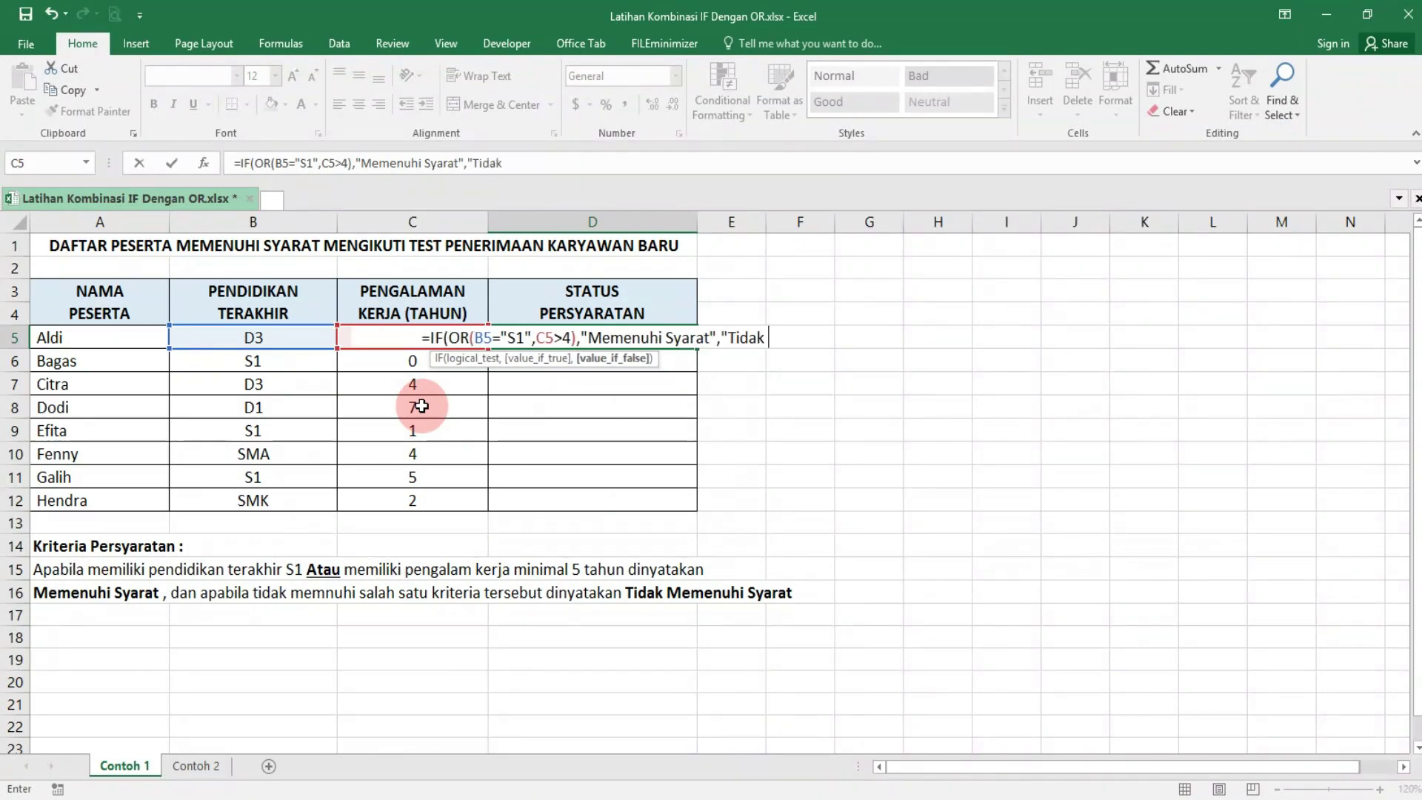
type("Memenuhi ")
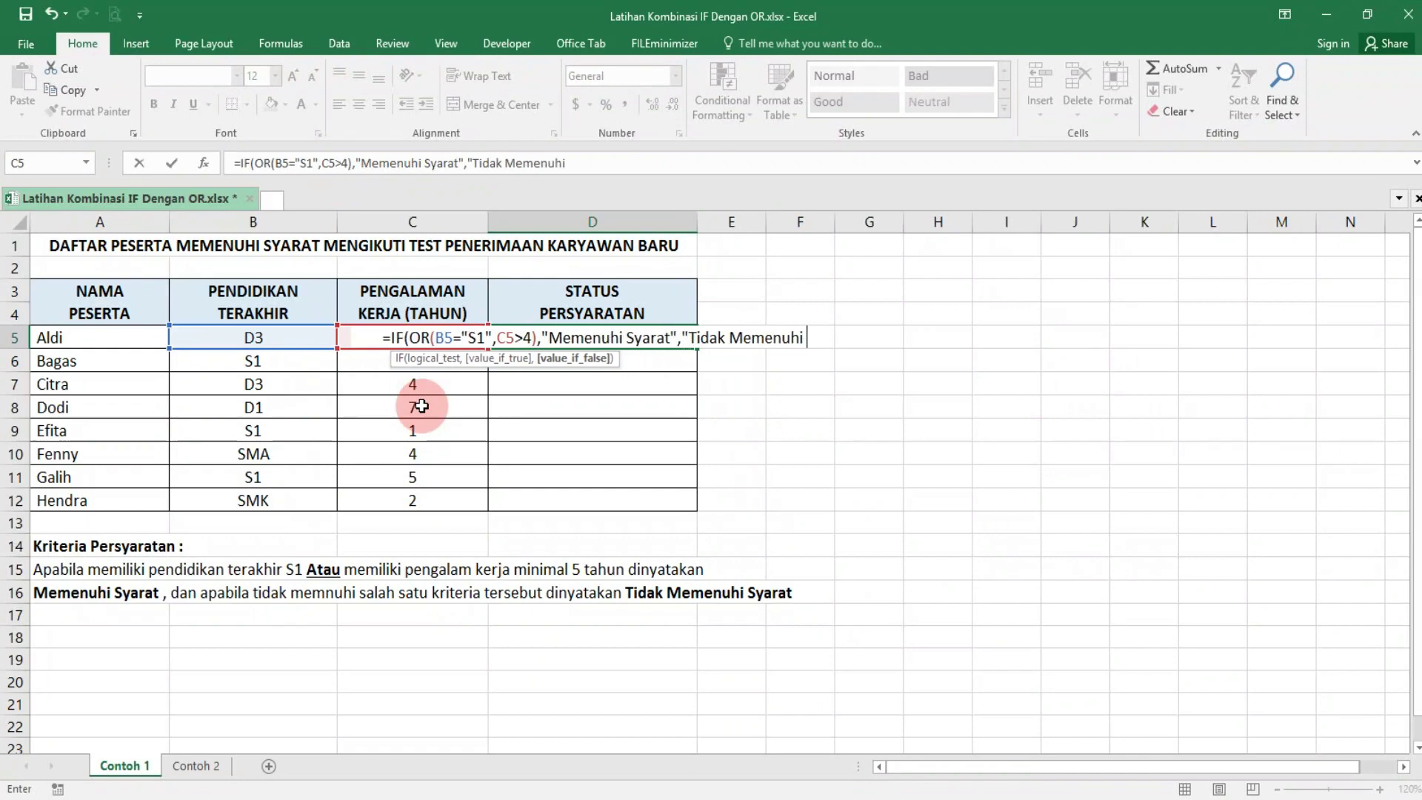
type("Syarat")
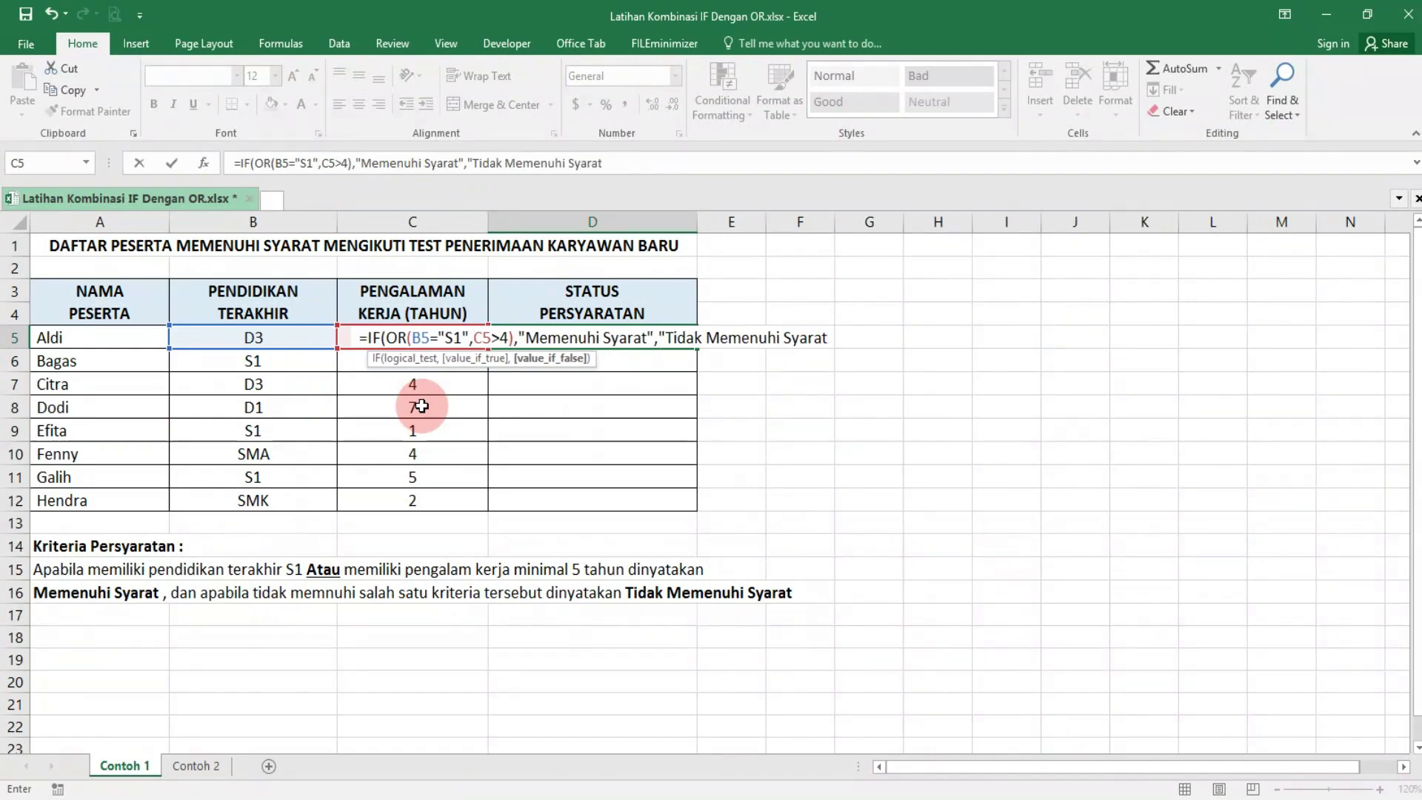
type("\"")
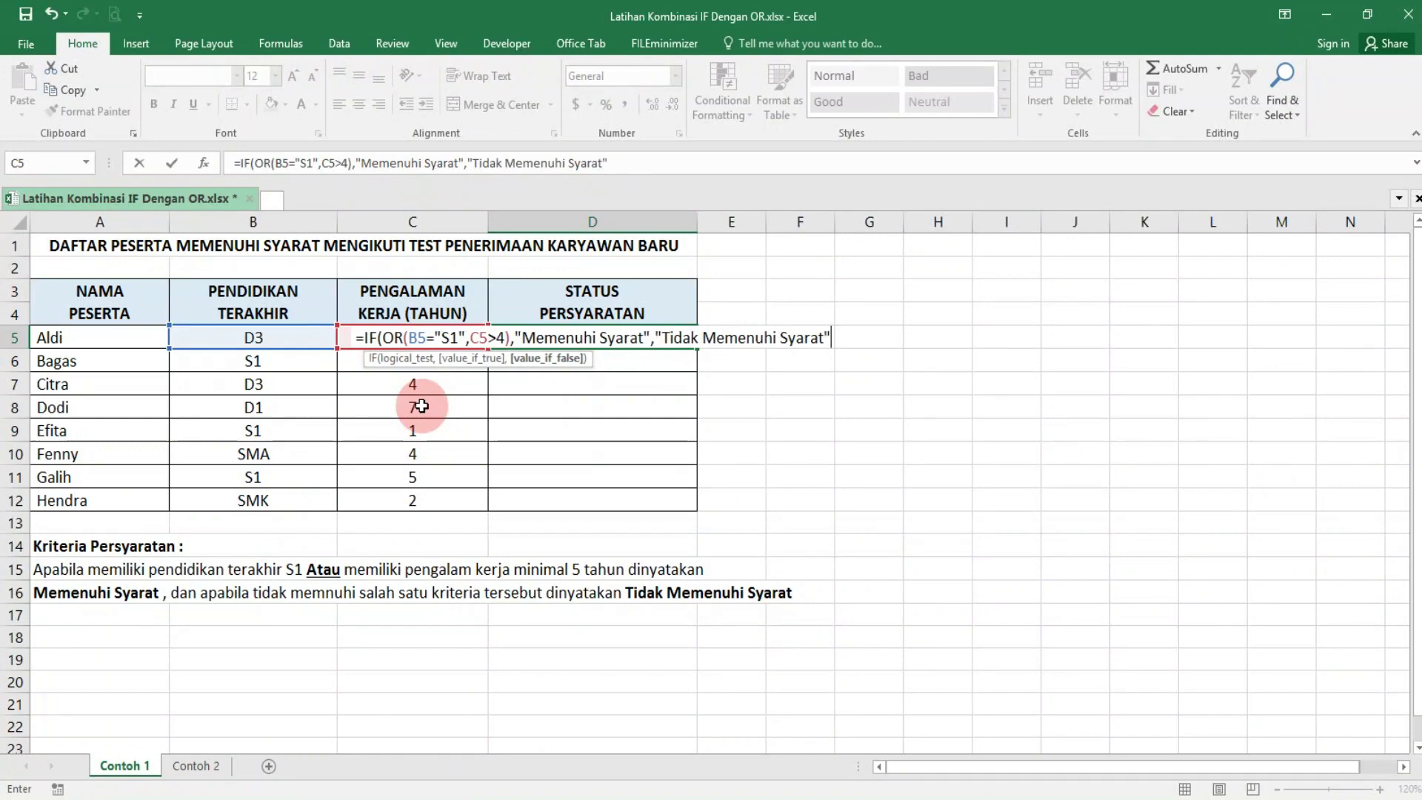
type(")")
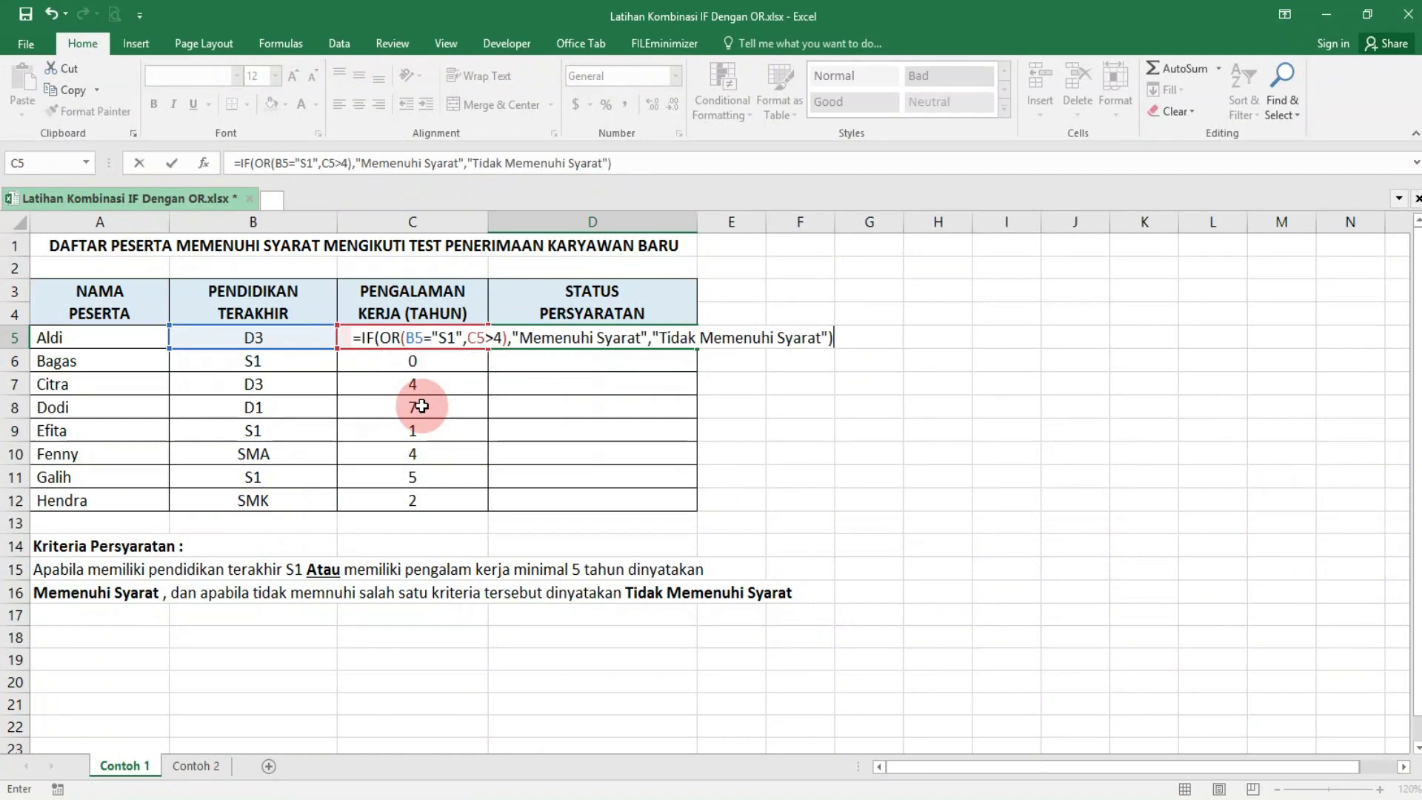
key("Return")
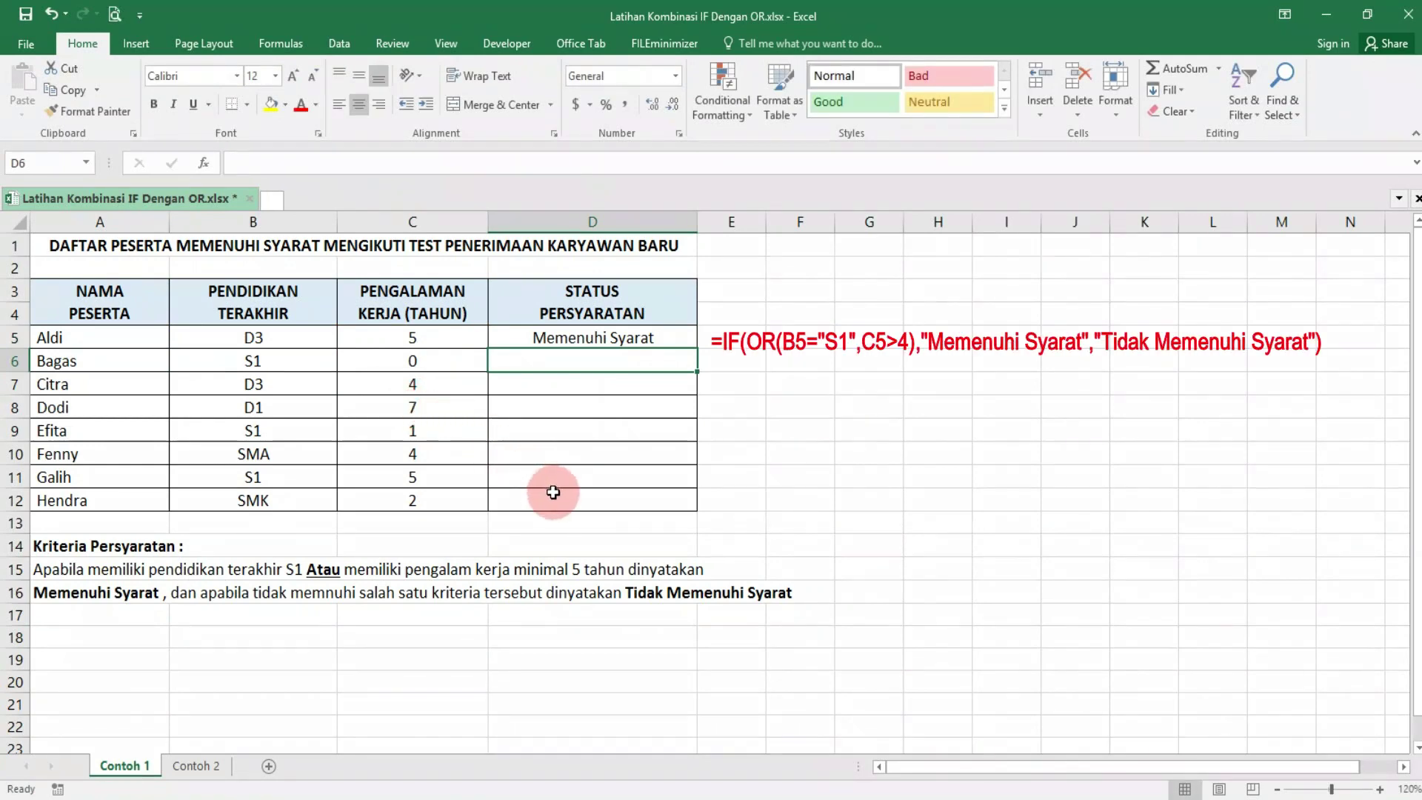
Copy the D5 formula down the STATUS PERSYARATAN column through D12
left_click(585, 338)
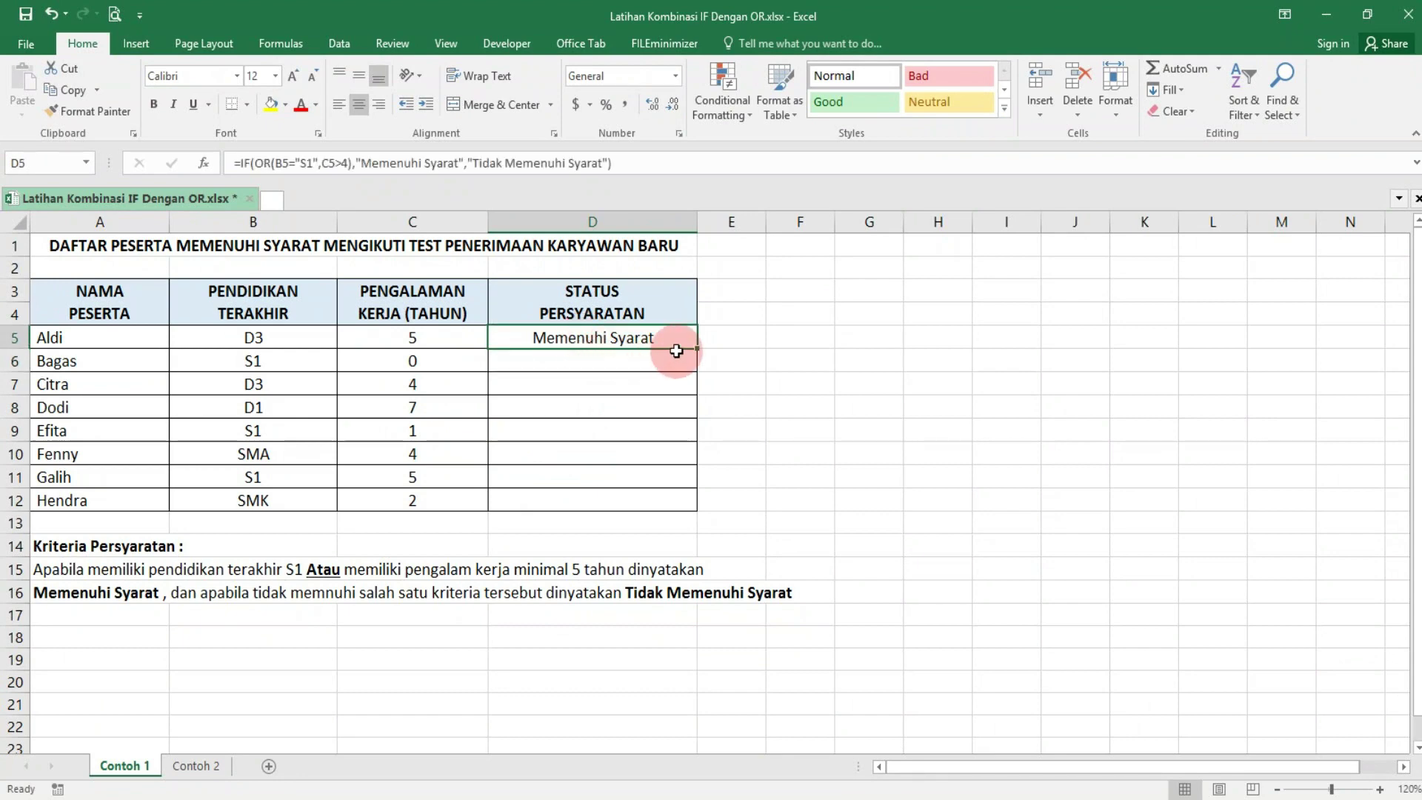
left_click_drag(696, 348, 681, 500)
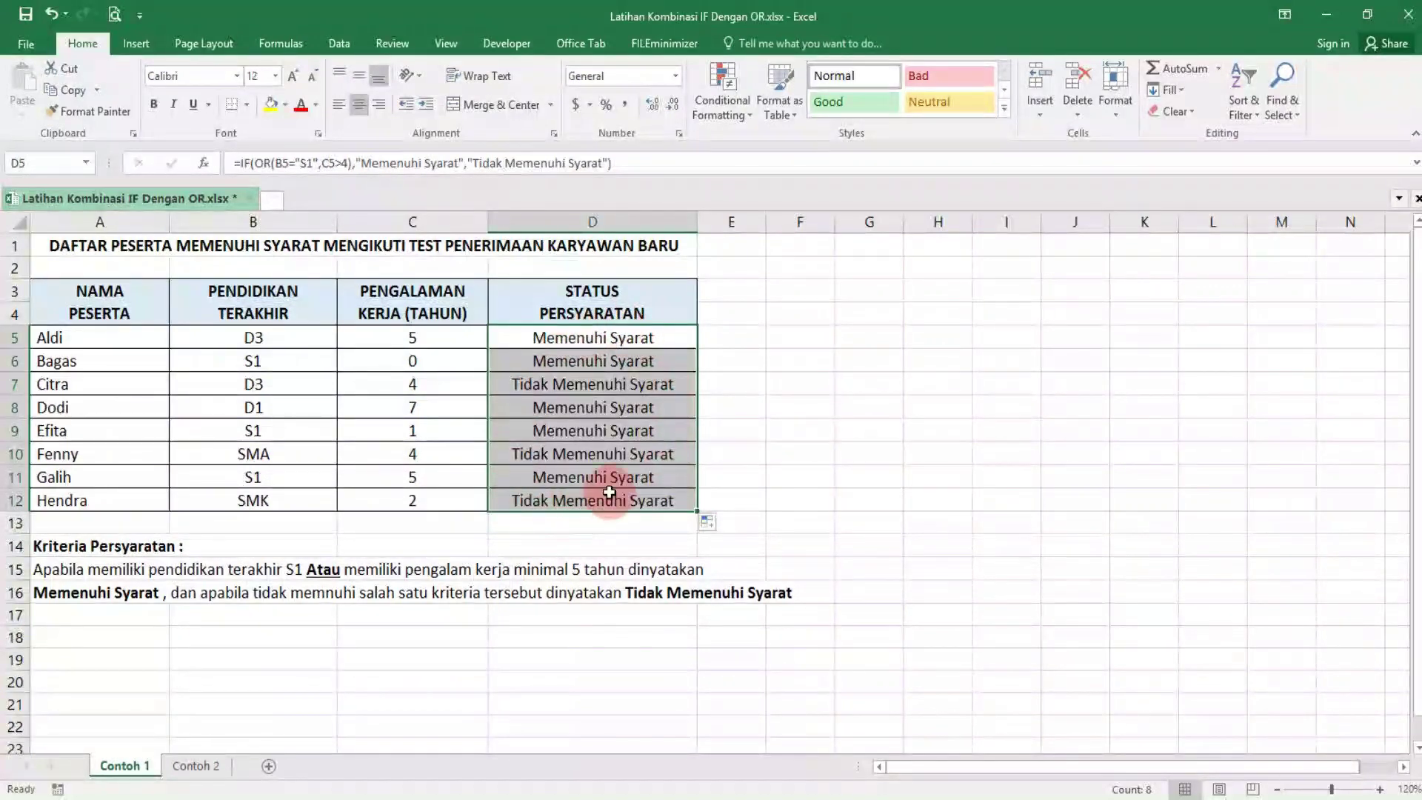
left_click_drag(118, 342, 123, 501)
left_click_drag(652, 335, 666, 495)
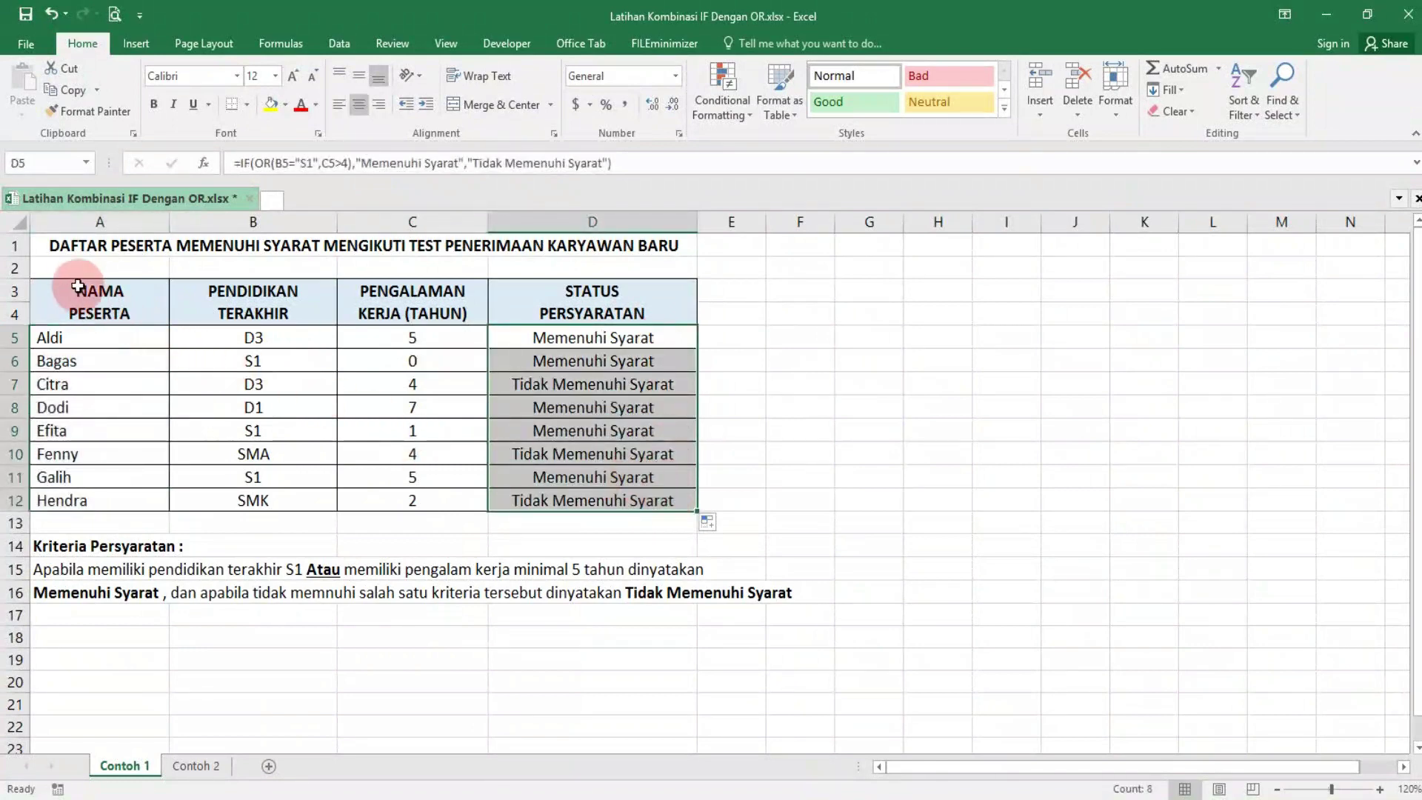
On the Contoh 2 sheet, examine the laptop table's columns from MERK LAPTOP to DISKON HARGA and the discount rules in rows 12 to 14
left_click(42, 268)
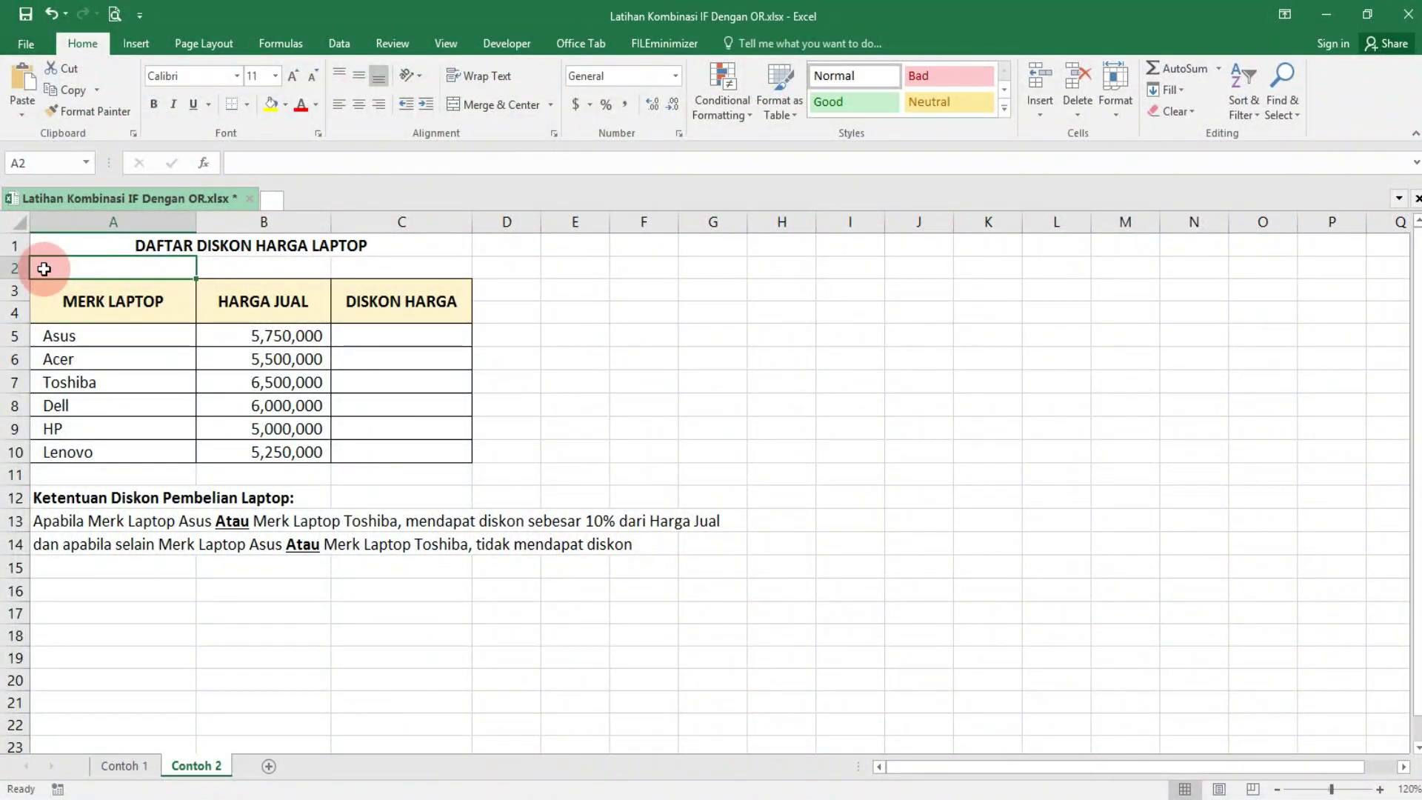
left_click(224, 252)
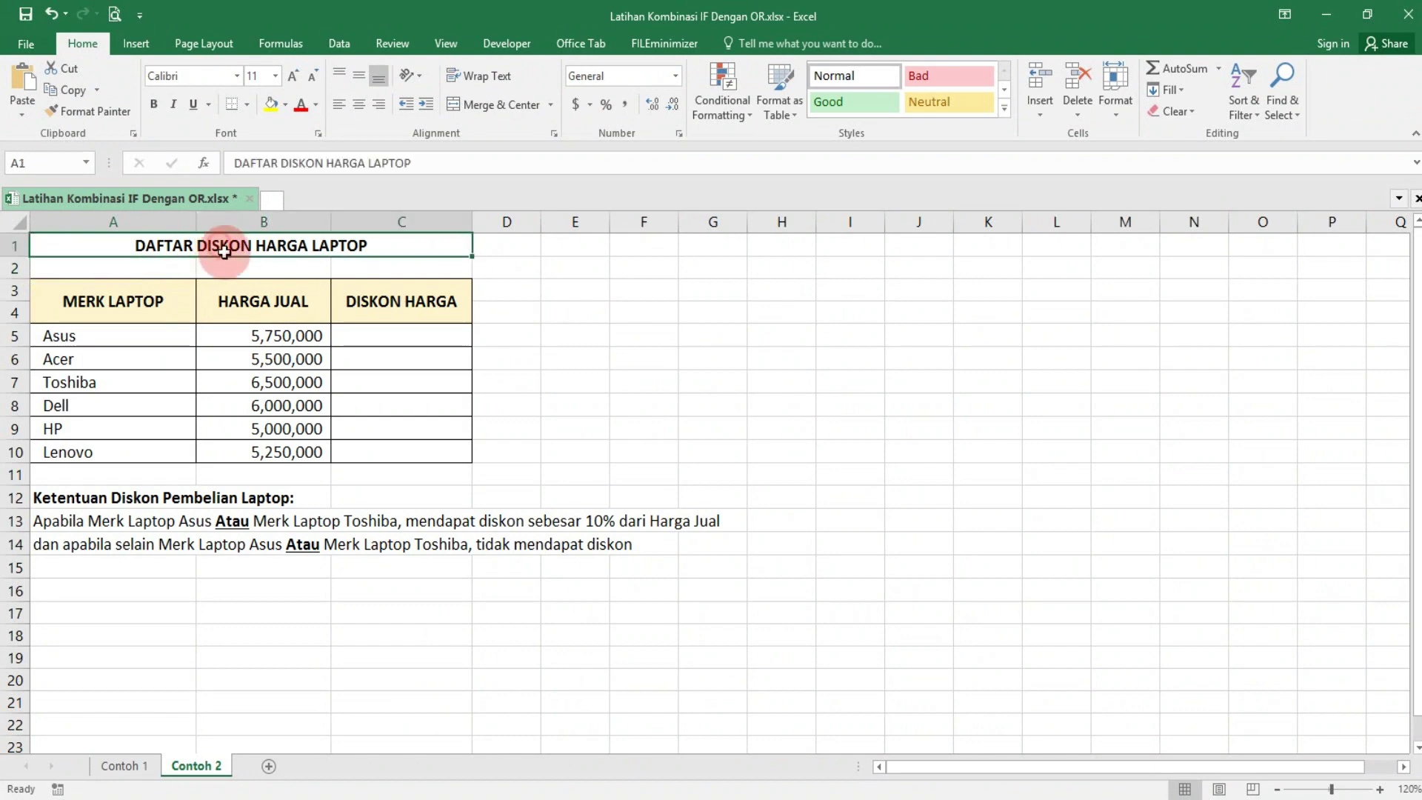
left_click_drag(224, 252, 305, 445)
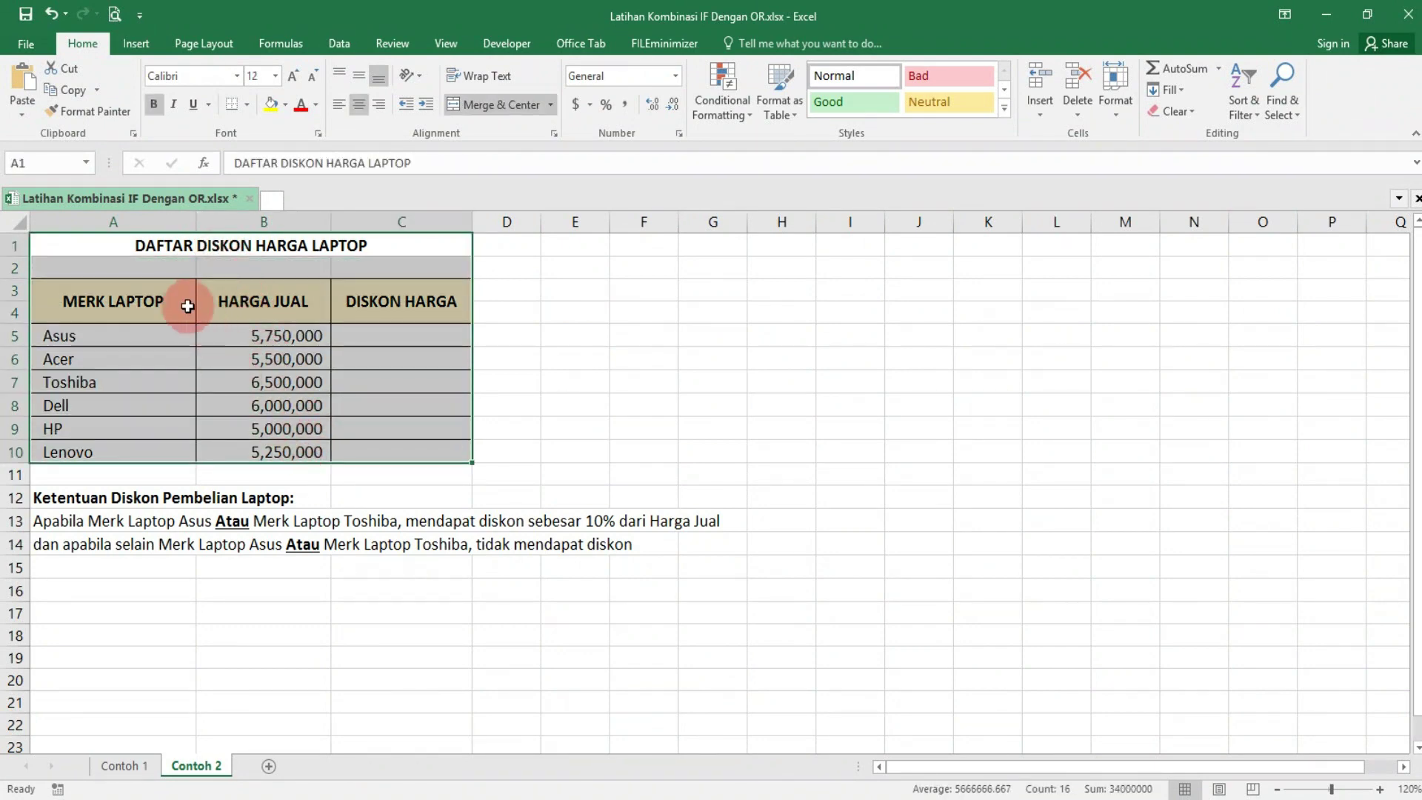
left_click_drag(185, 304, 176, 446)
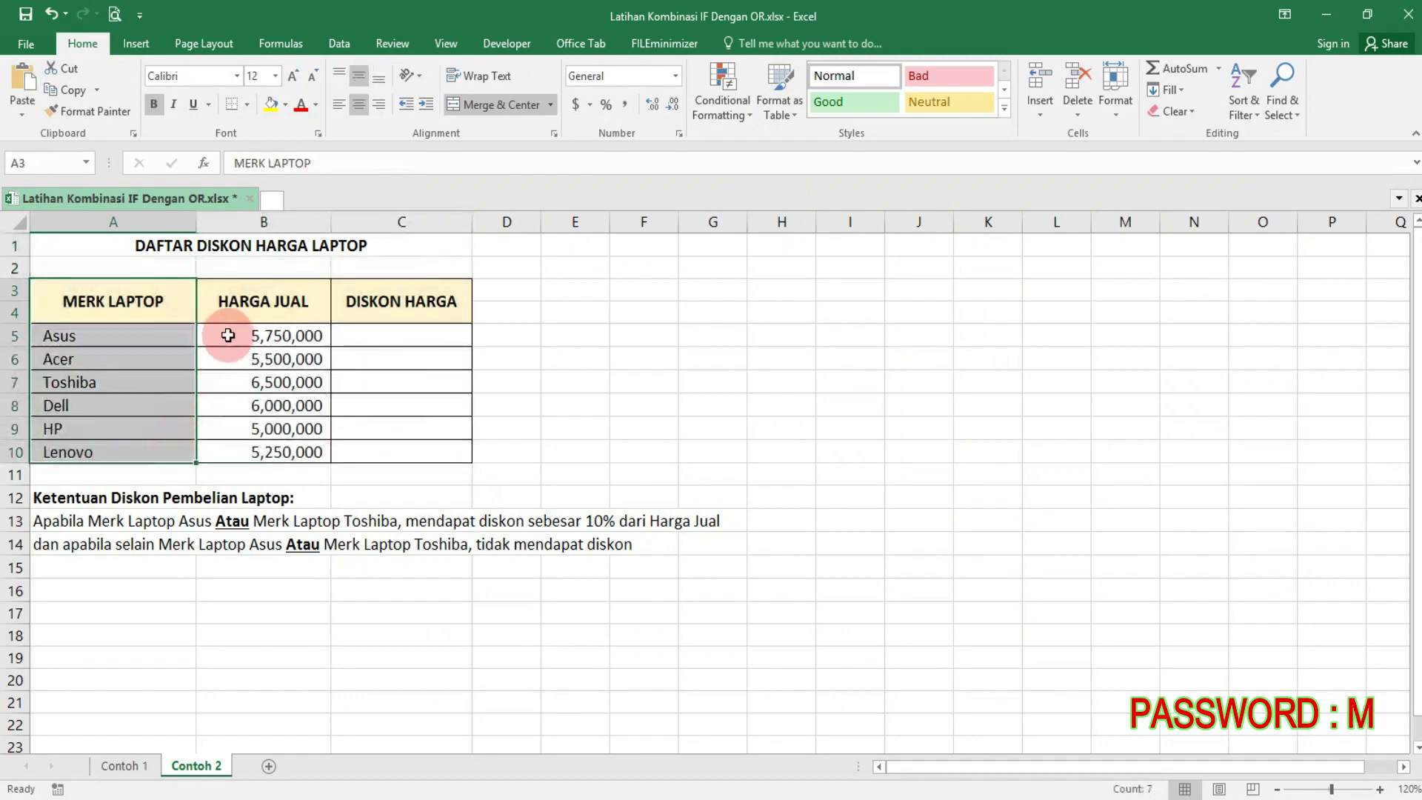
left_click_drag(232, 308, 249, 445)
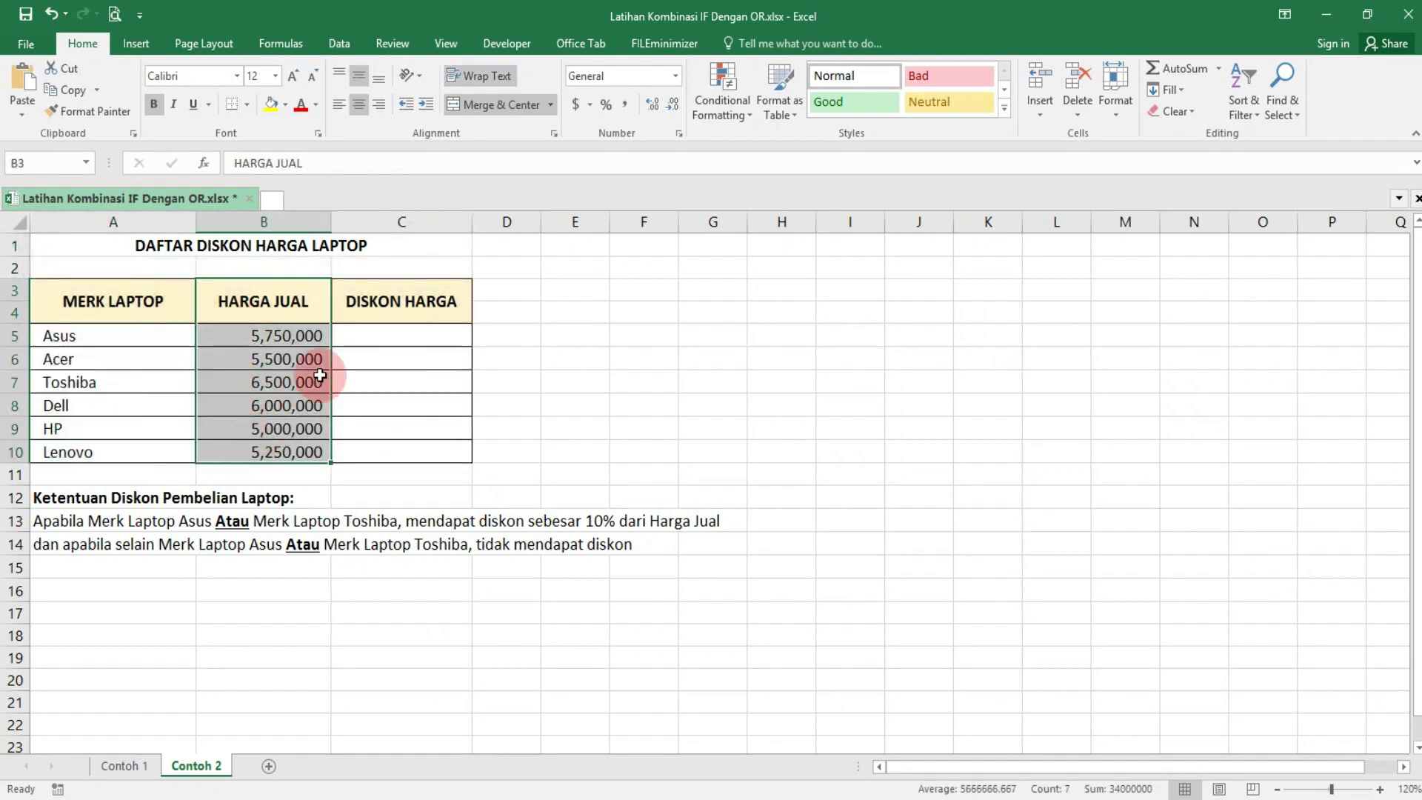
left_click_drag(375, 308, 388, 444)
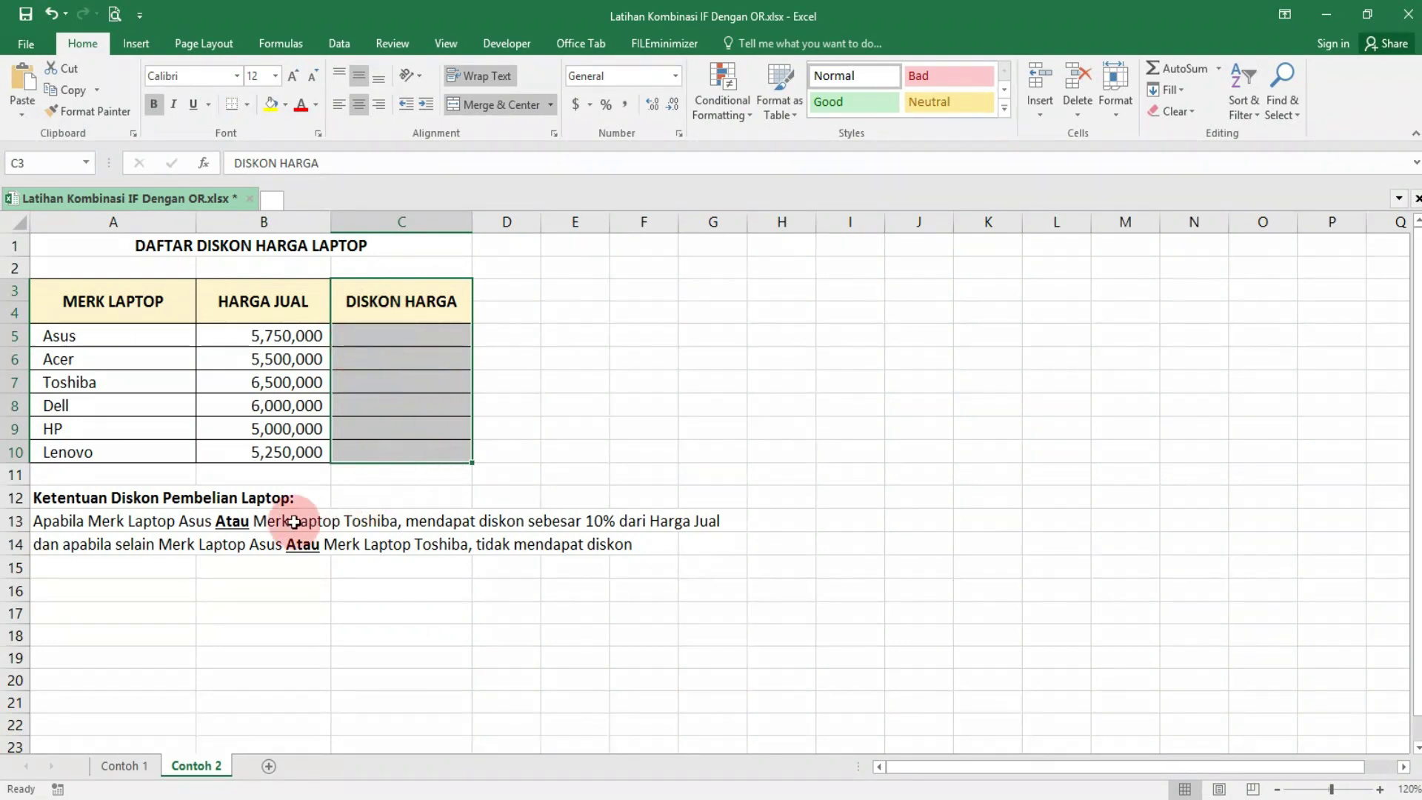
left_click_drag(77, 499, 691, 510)
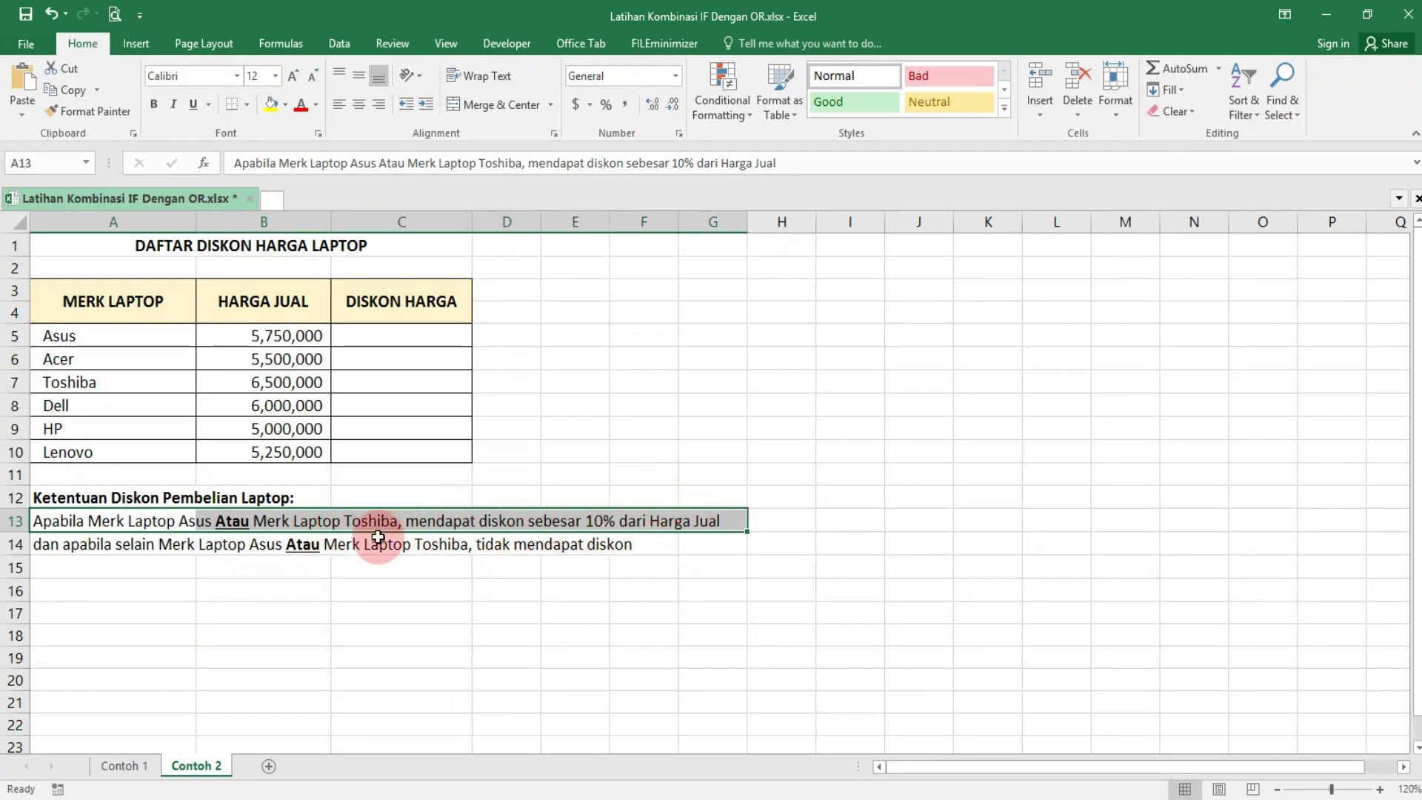
left_click_drag(140, 547, 646, 550)
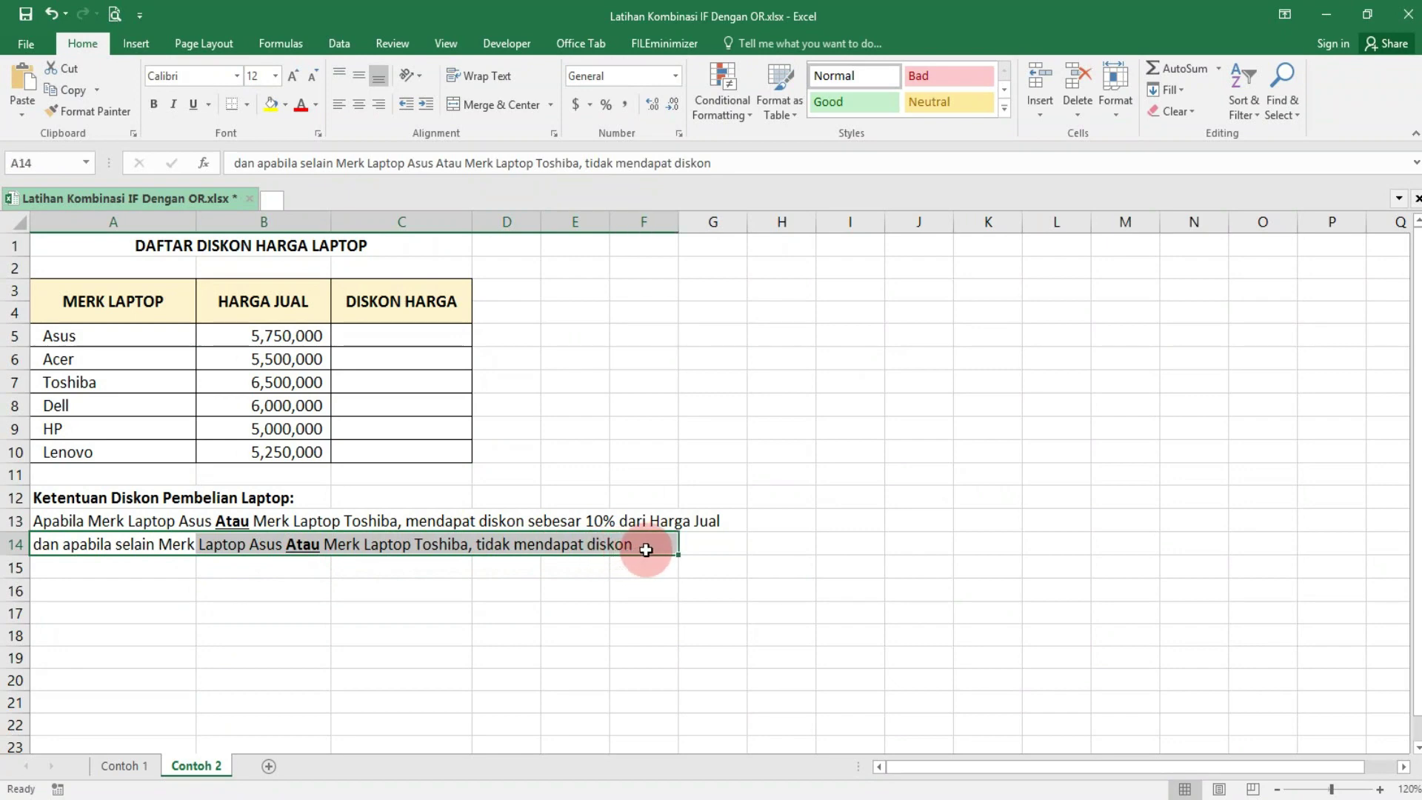
Begin an IF formula with a nested OR in cell C5, using A5="Asus" as the first condition
left_click(376, 337)
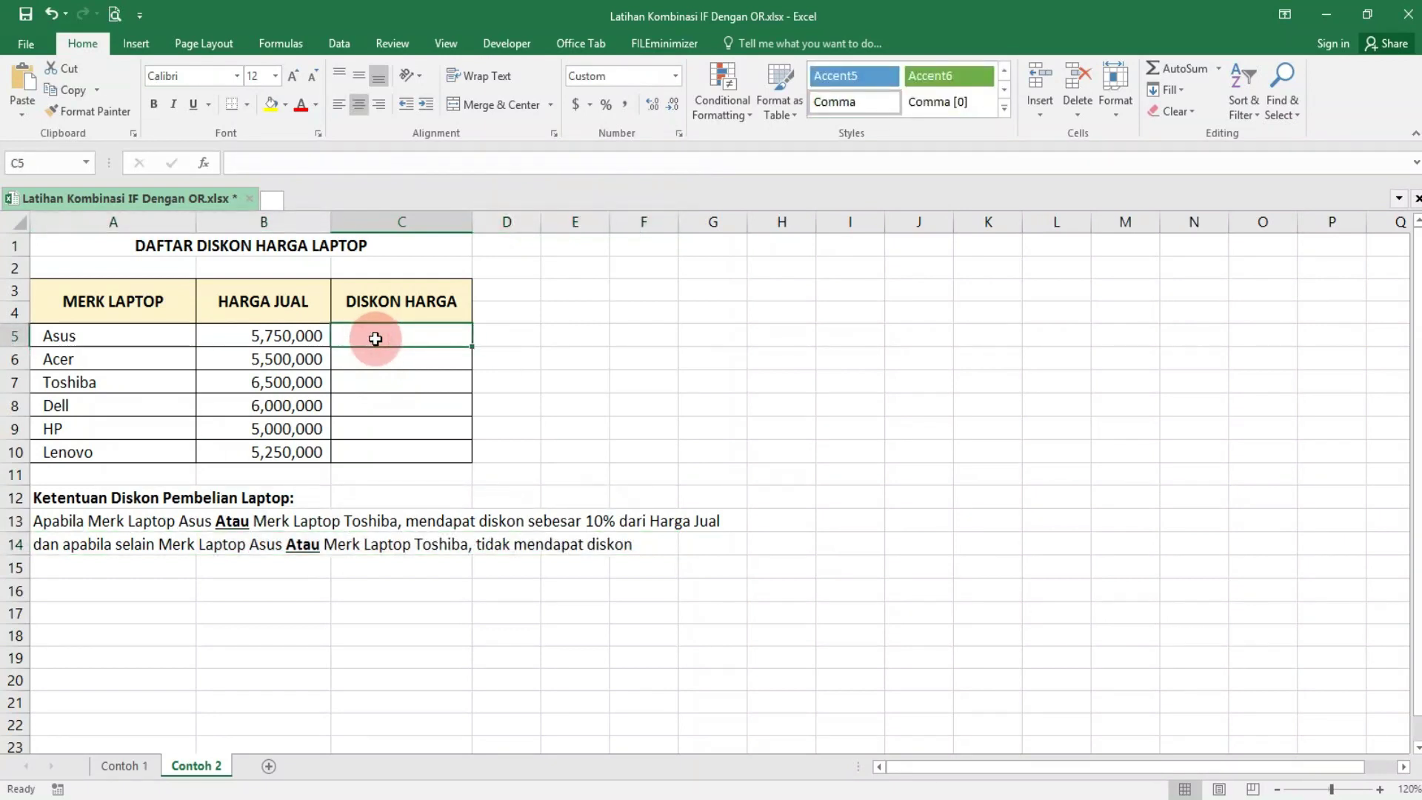
type("=IF")
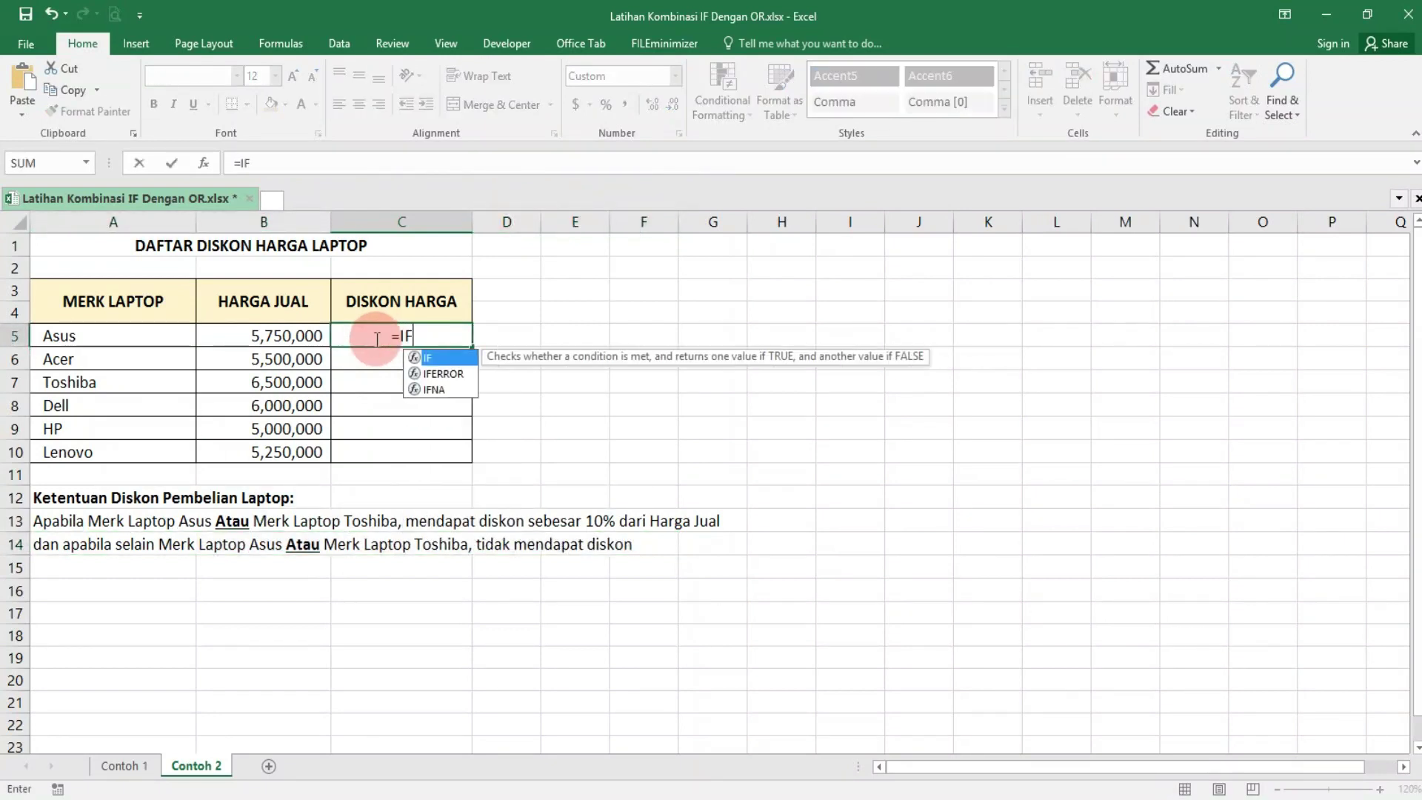
type("(")
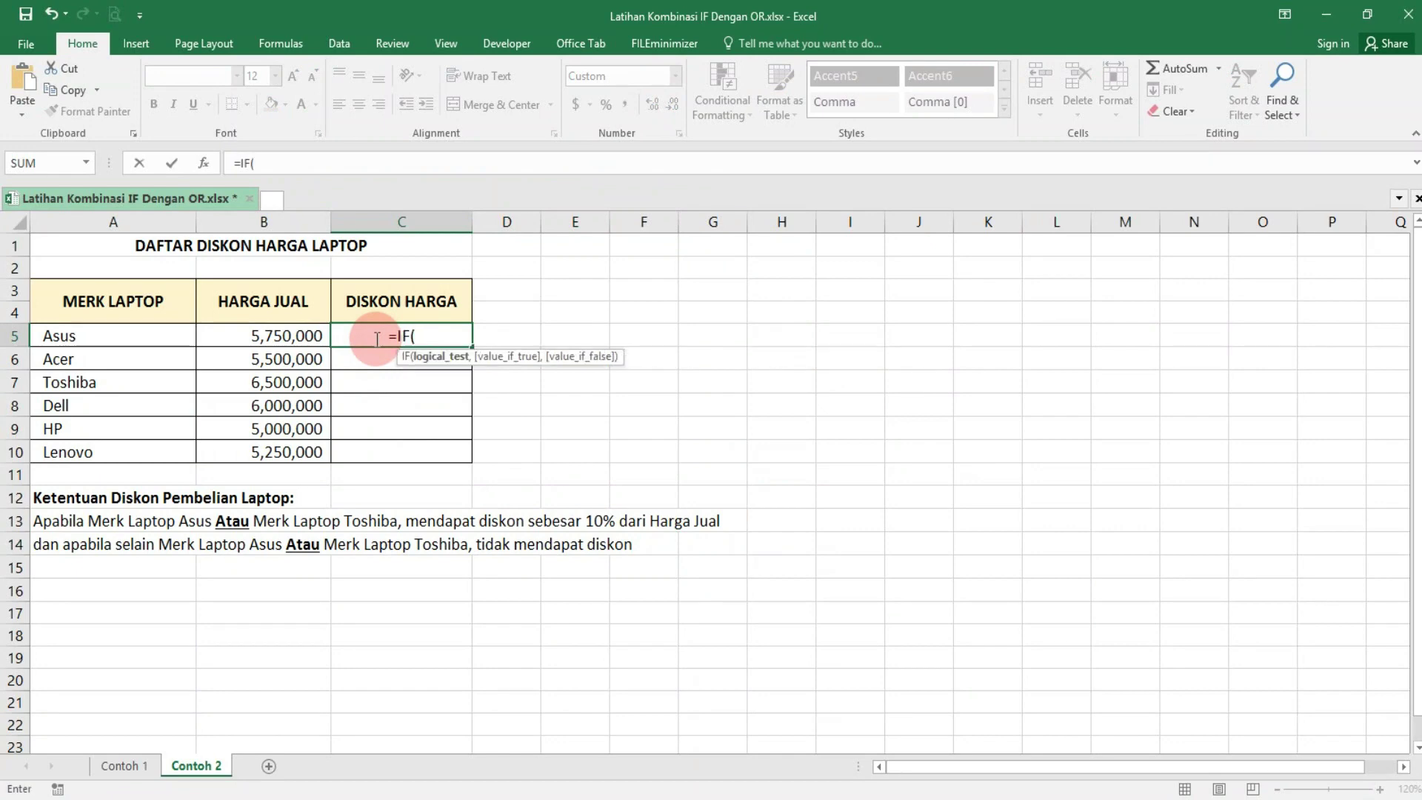
type("OR")
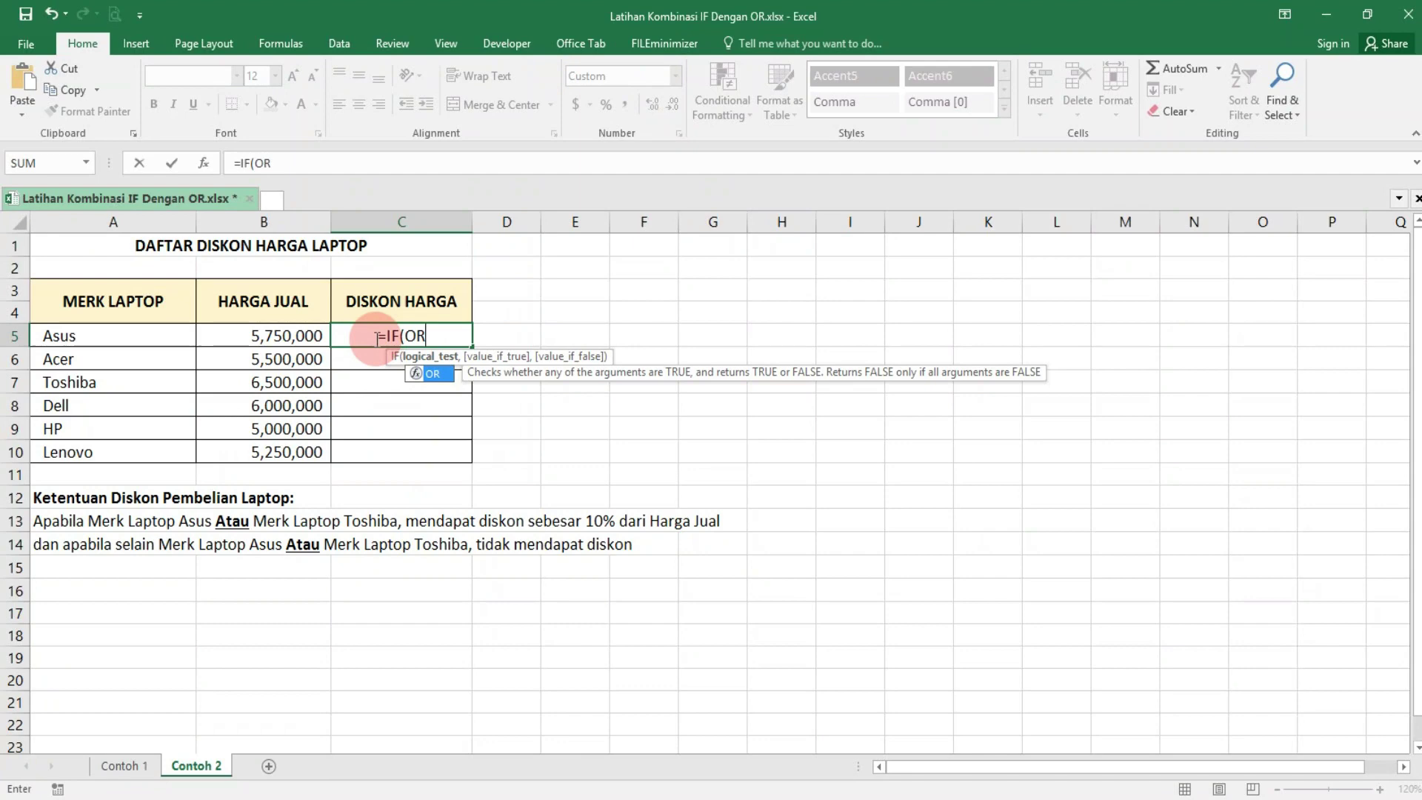
type("(")
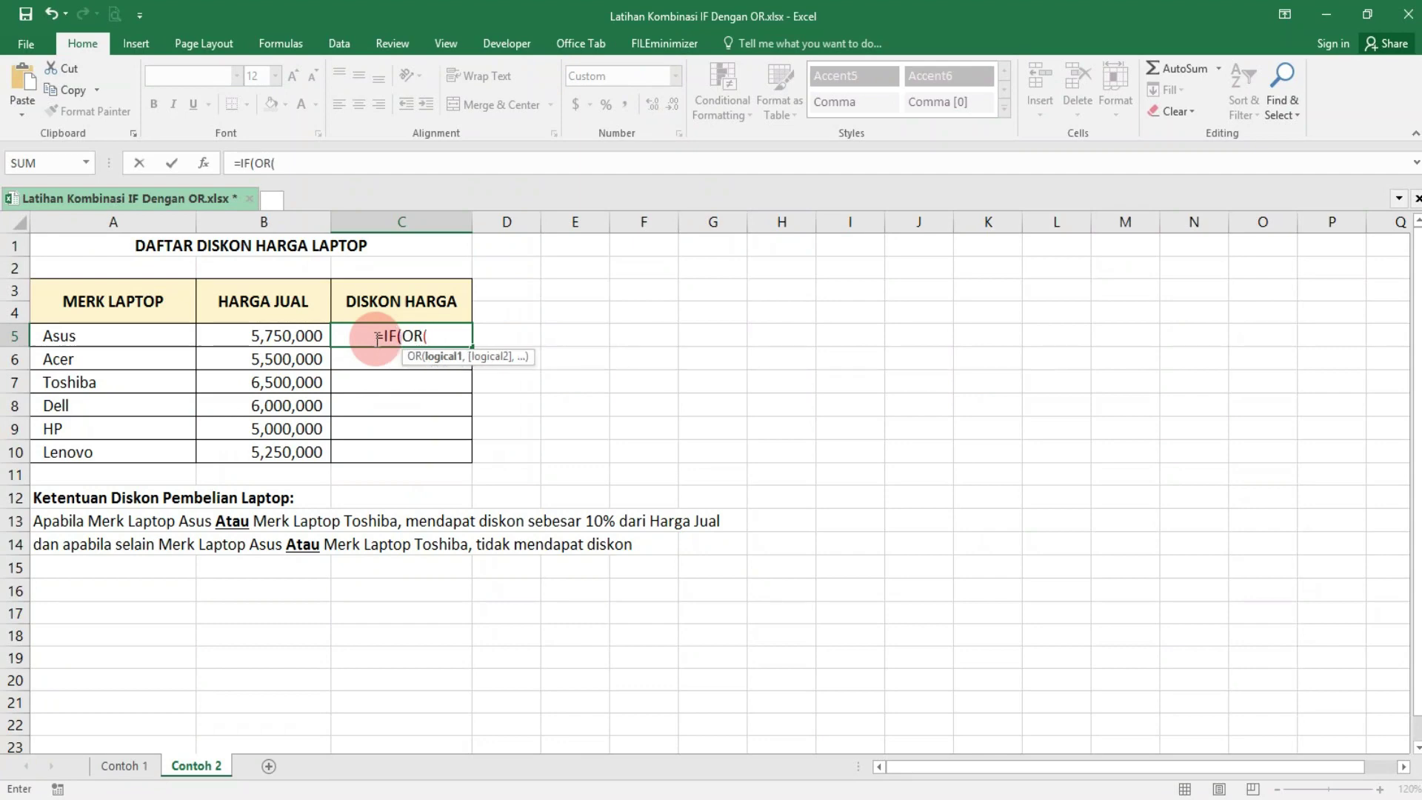
left_click(149, 335)
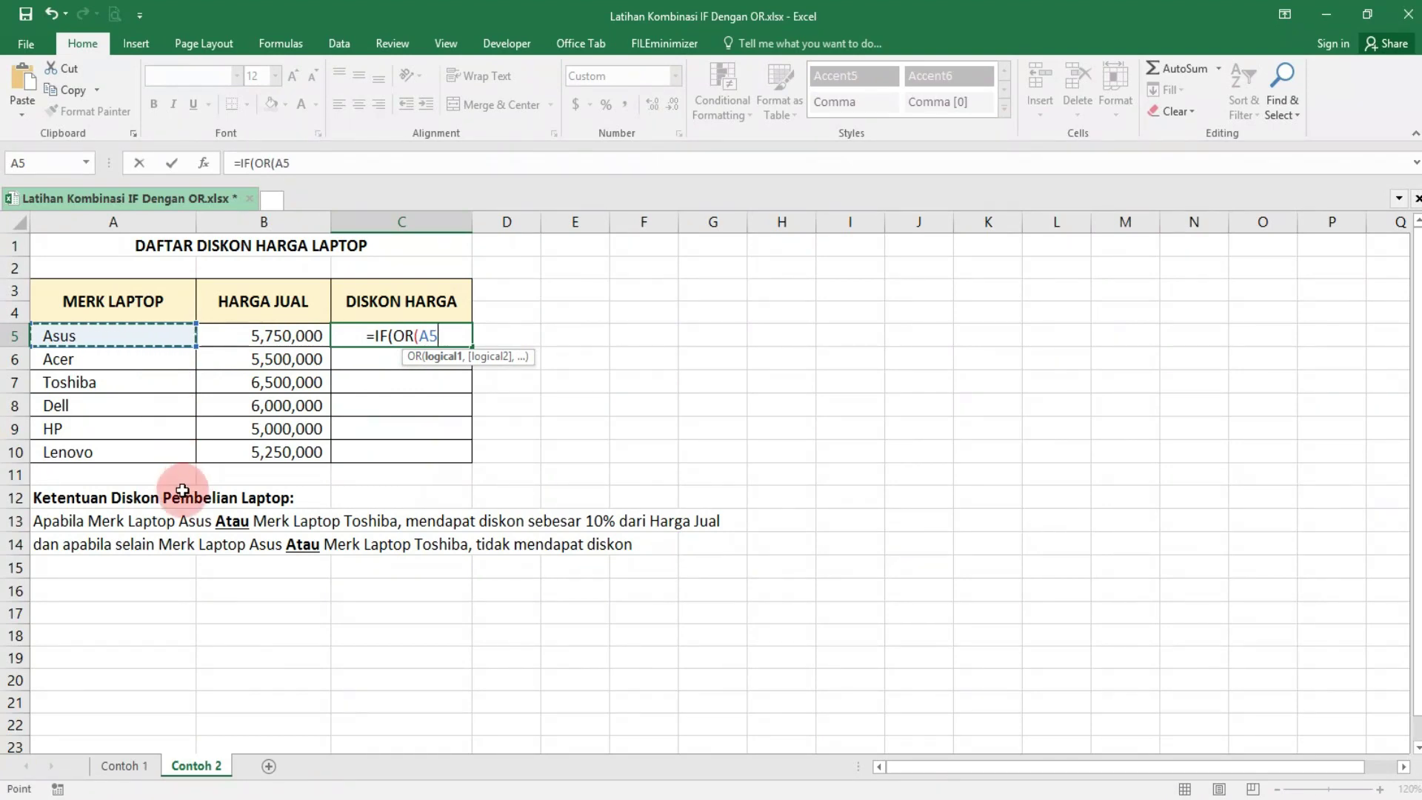
type("=")
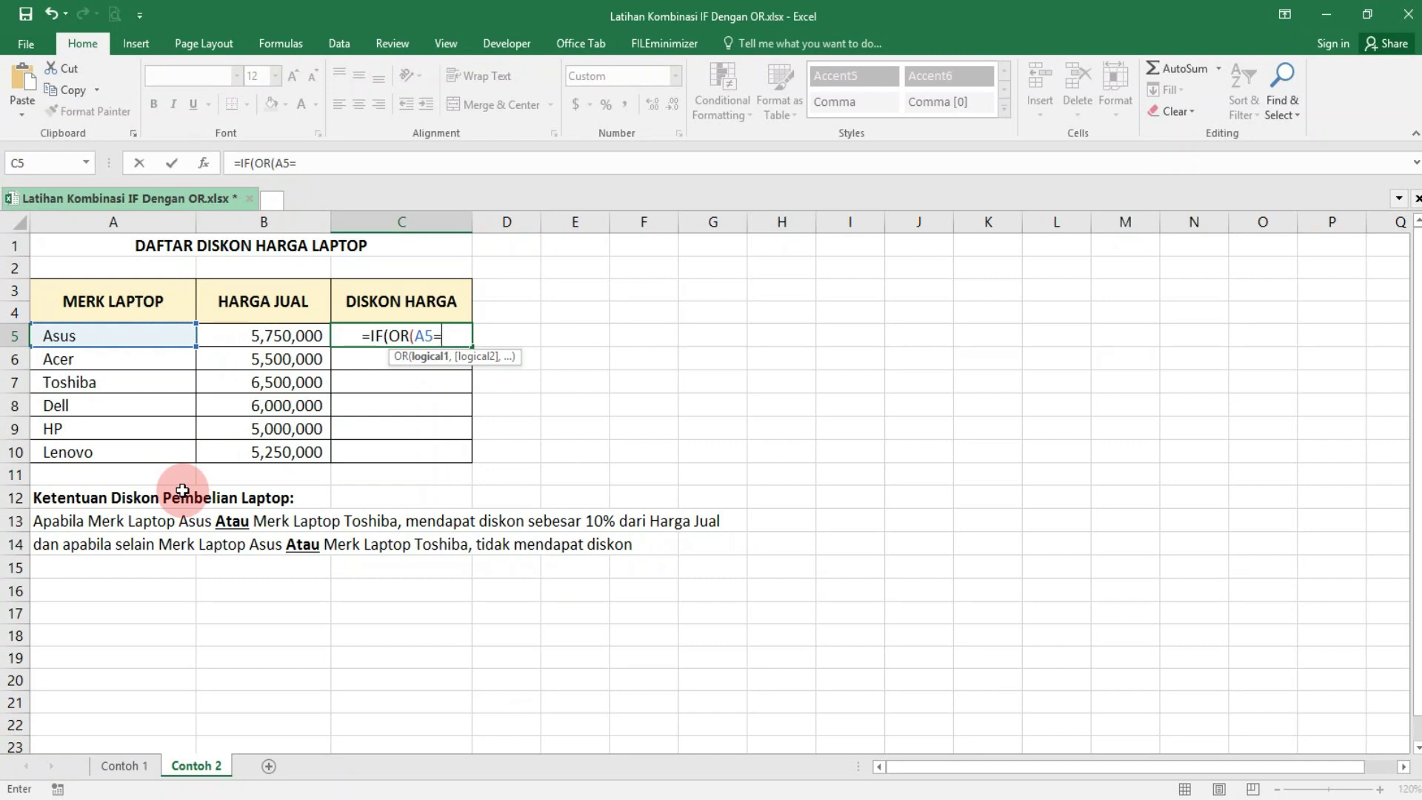
type("\"A")
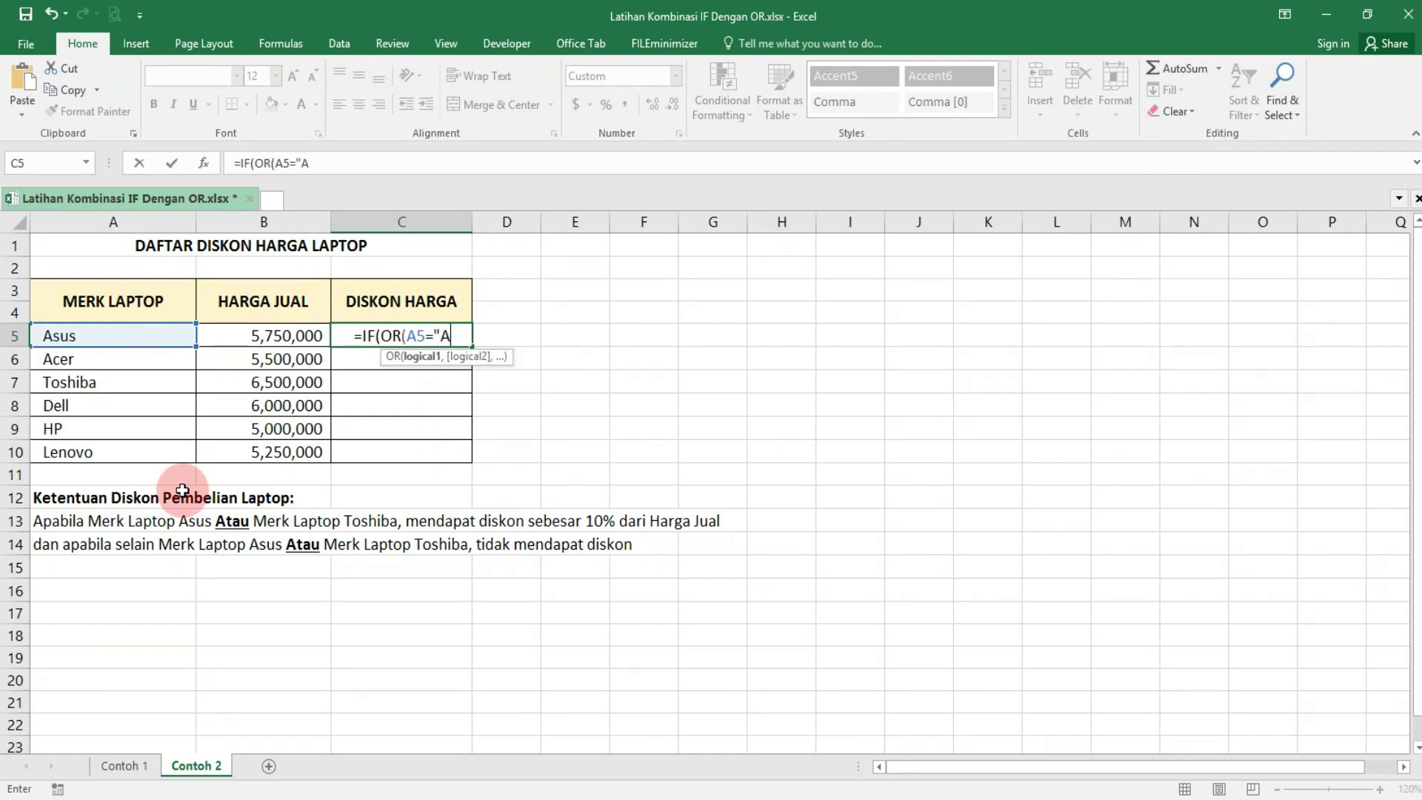
type("sus")
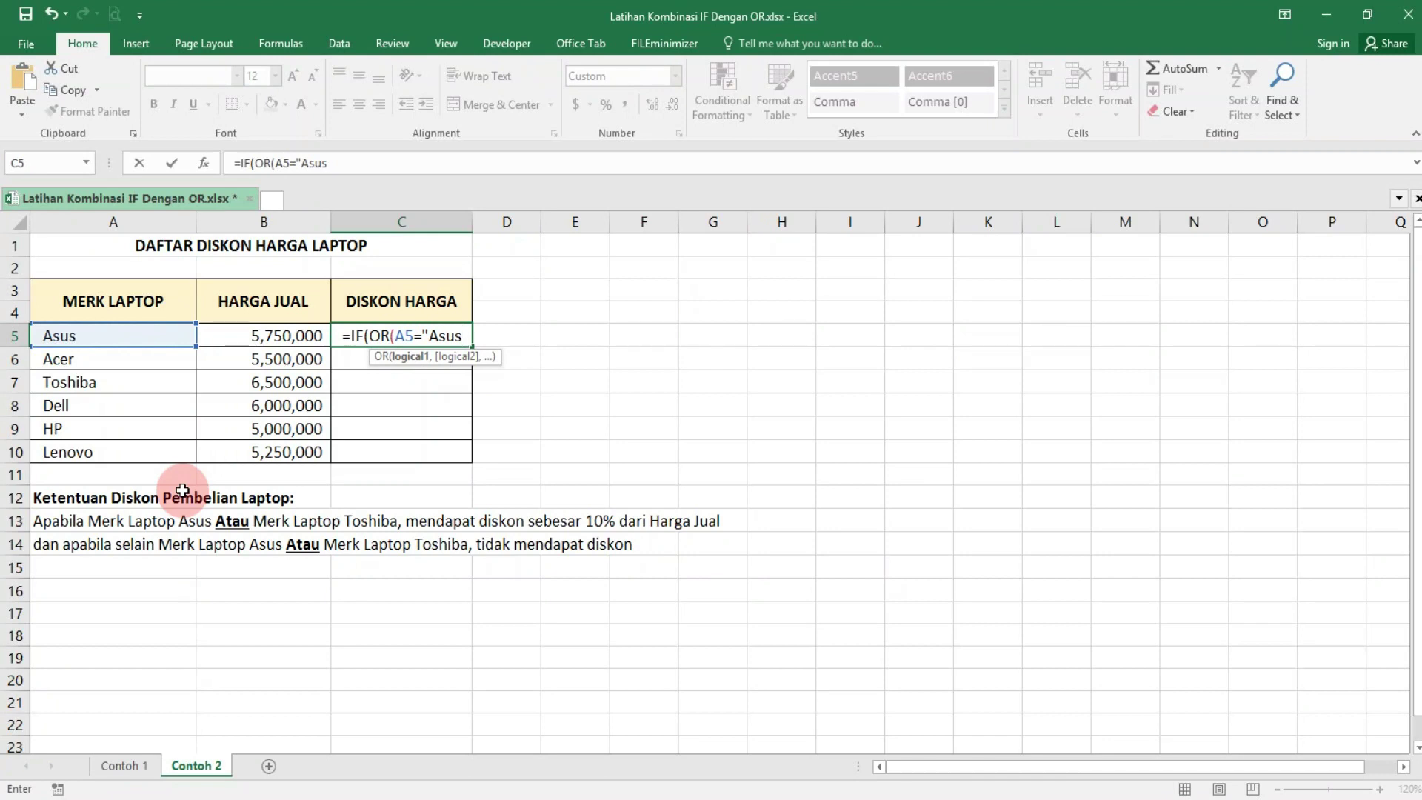
type("\"")
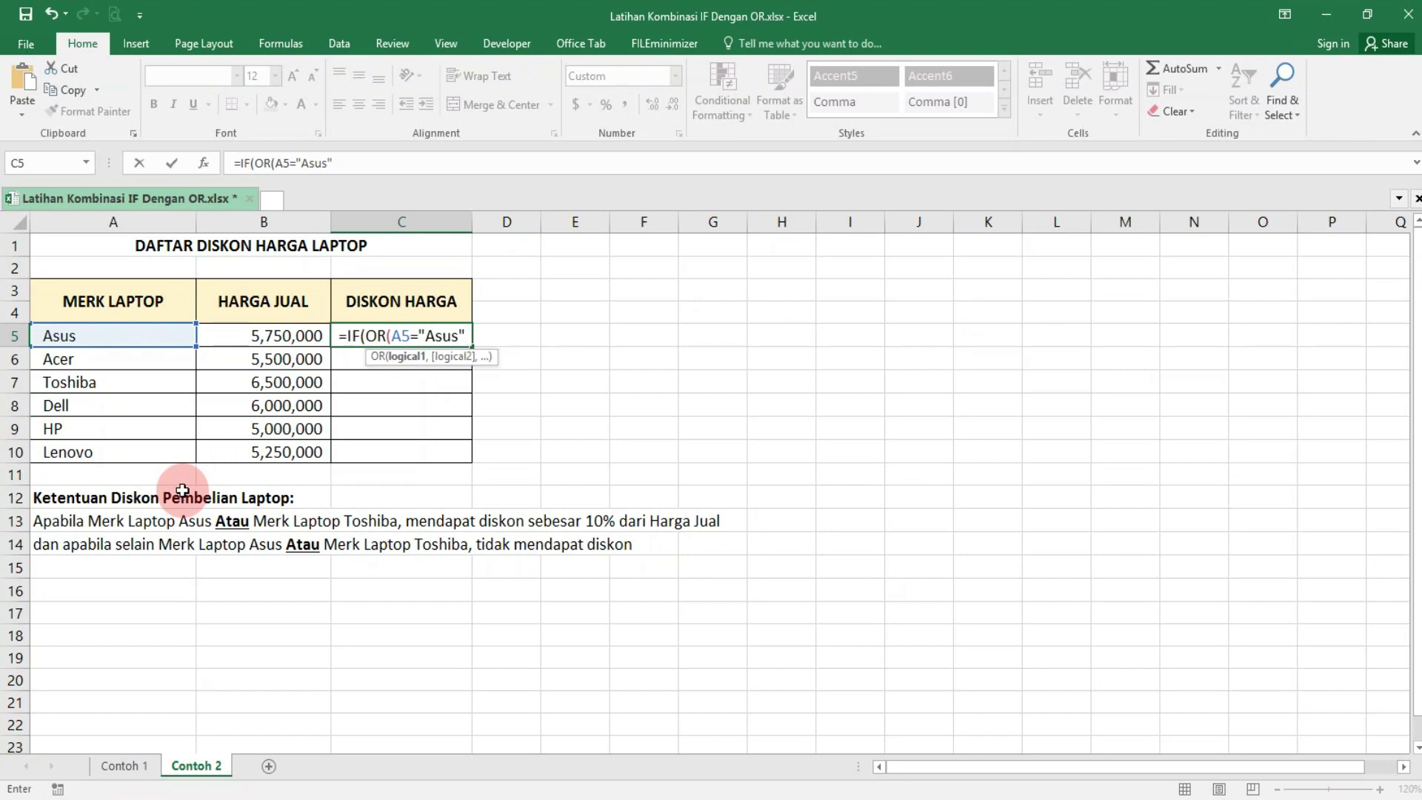
Add A5="Toshiba" as the second OR condition in the C5 formula, using a comma separator, and close the OR function
type(";")
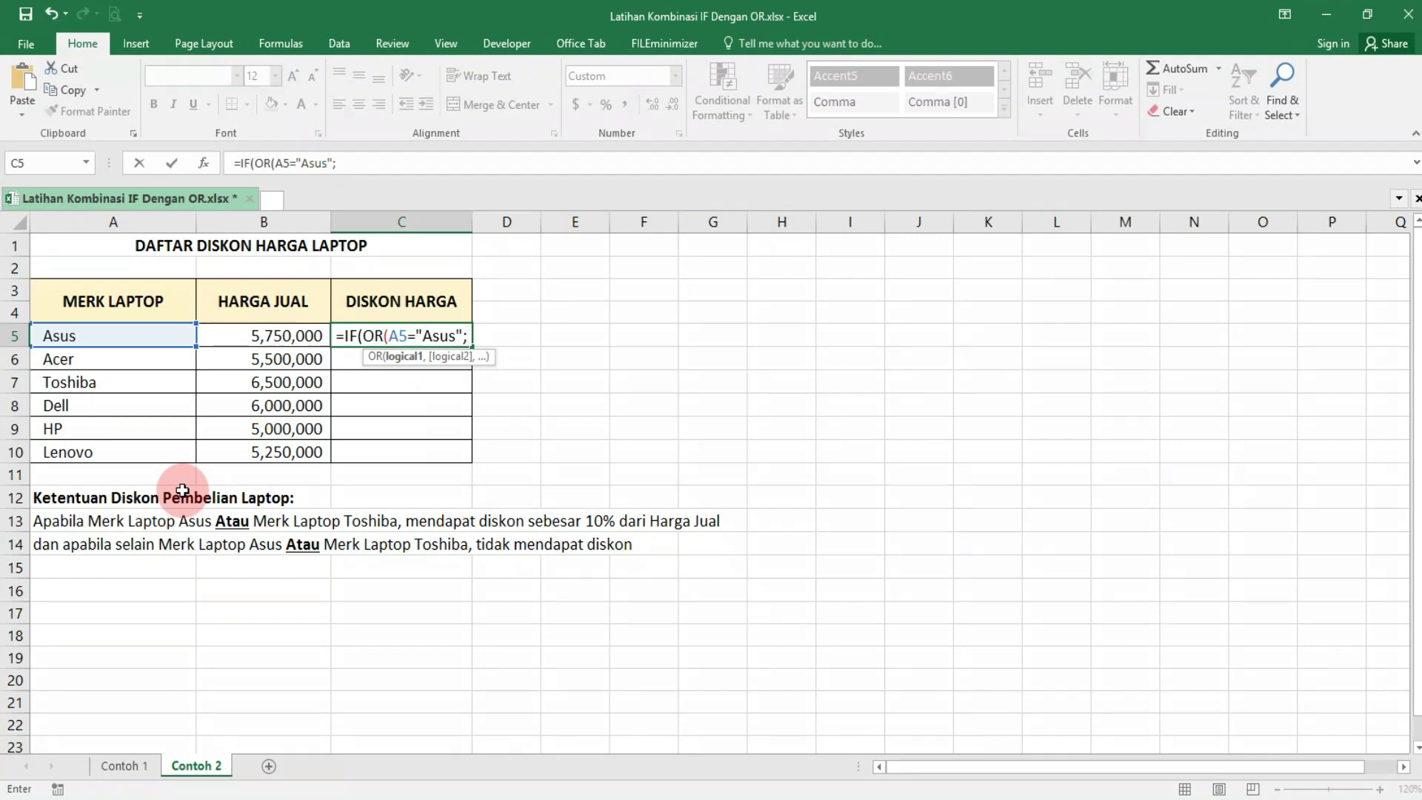
key("BackSpace")
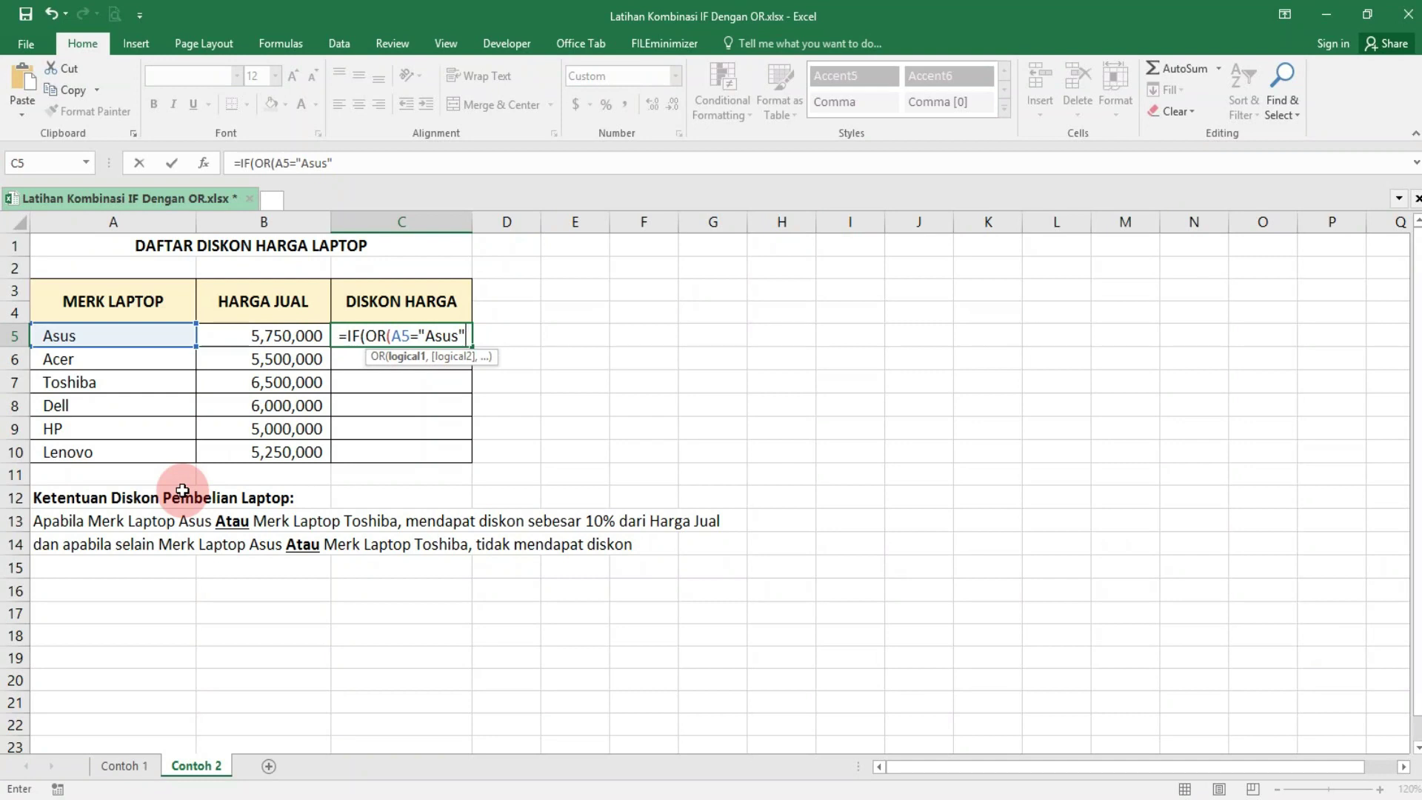
type(",")
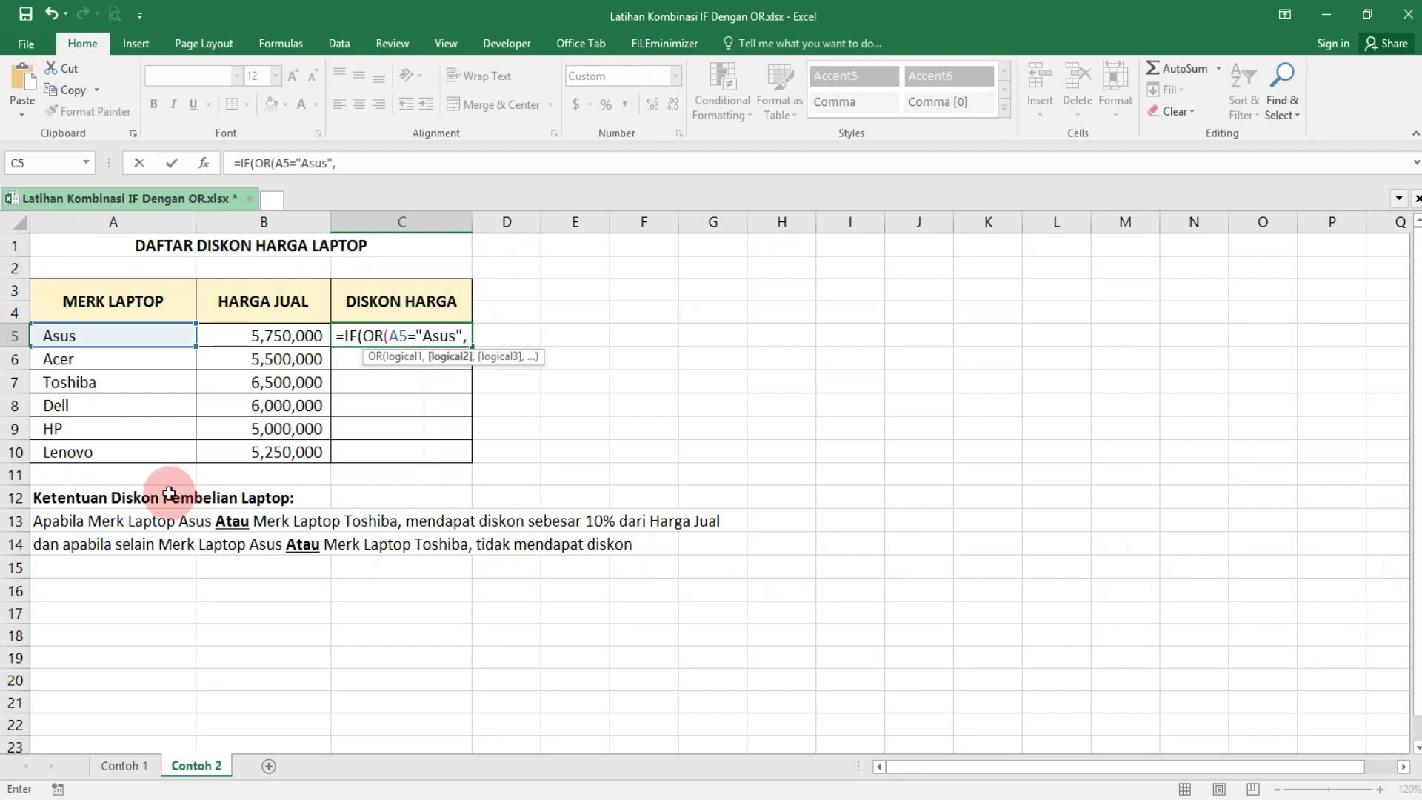
left_click(100, 335)
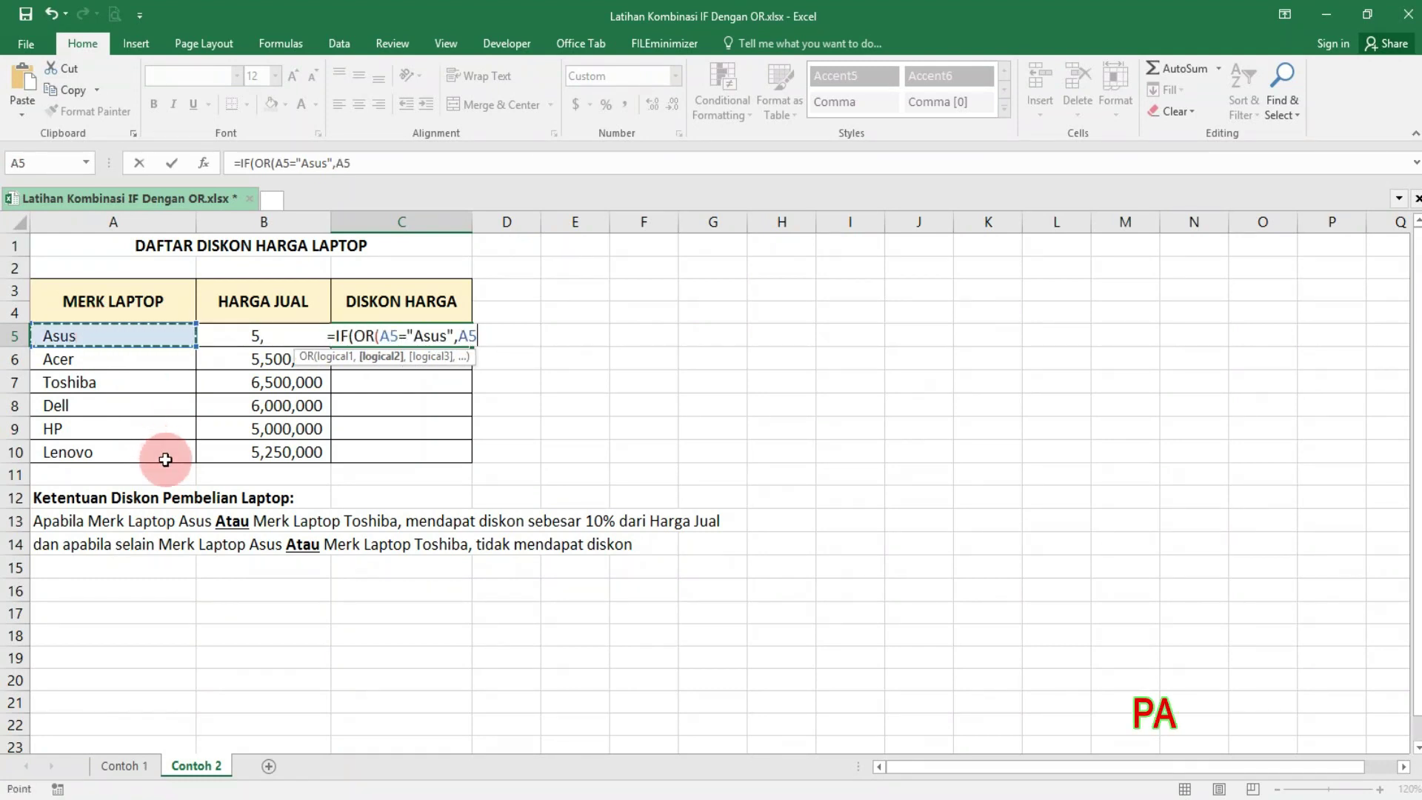
type("=")
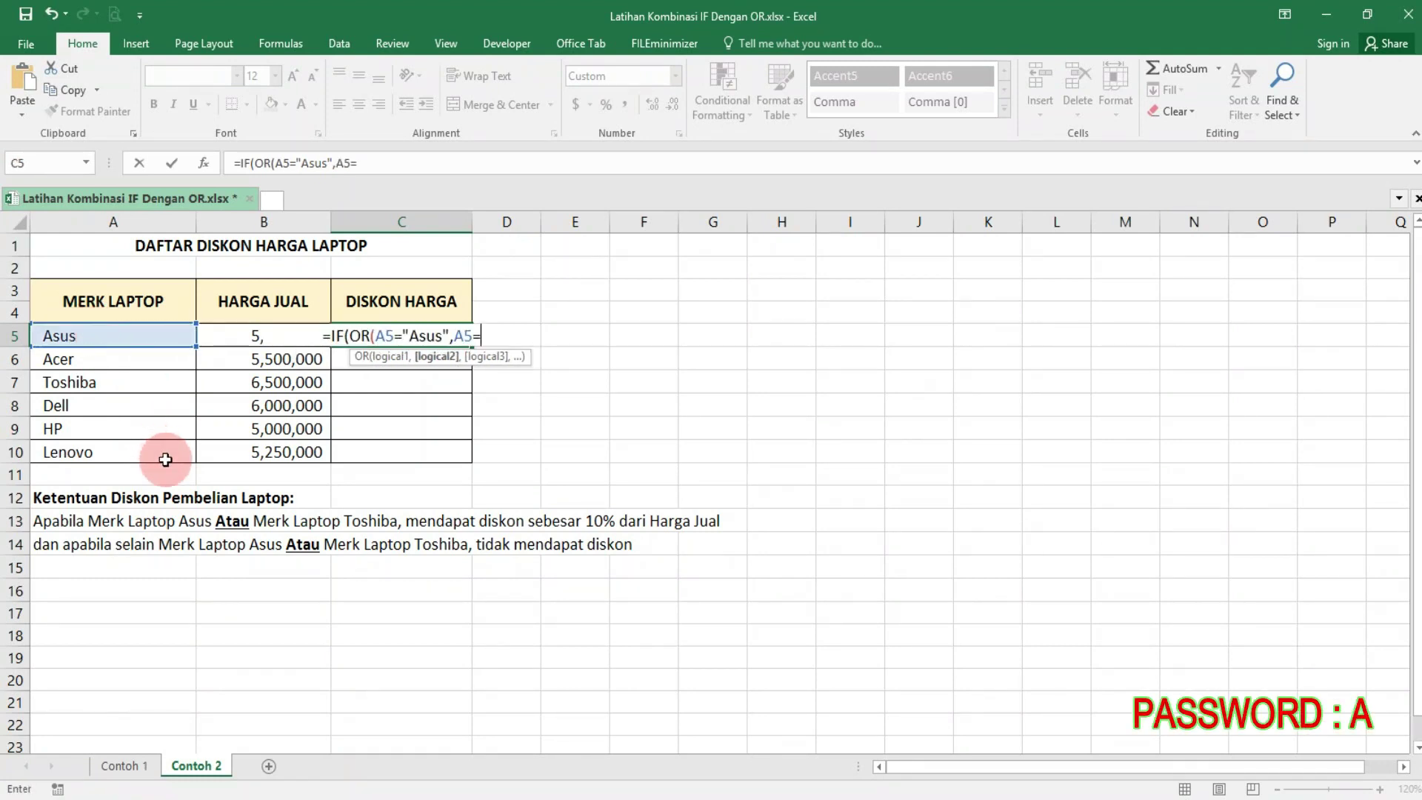
type("\"")
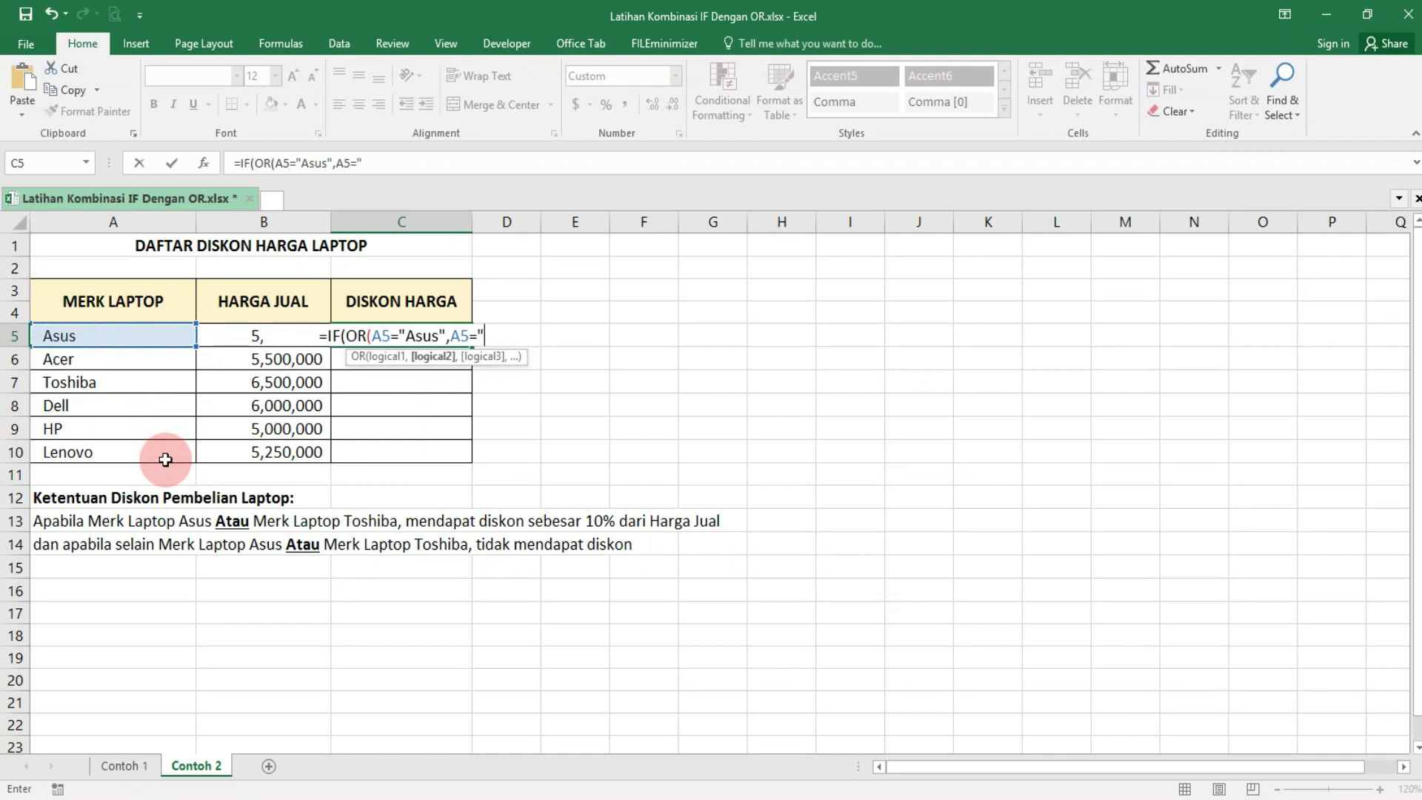
type("To")
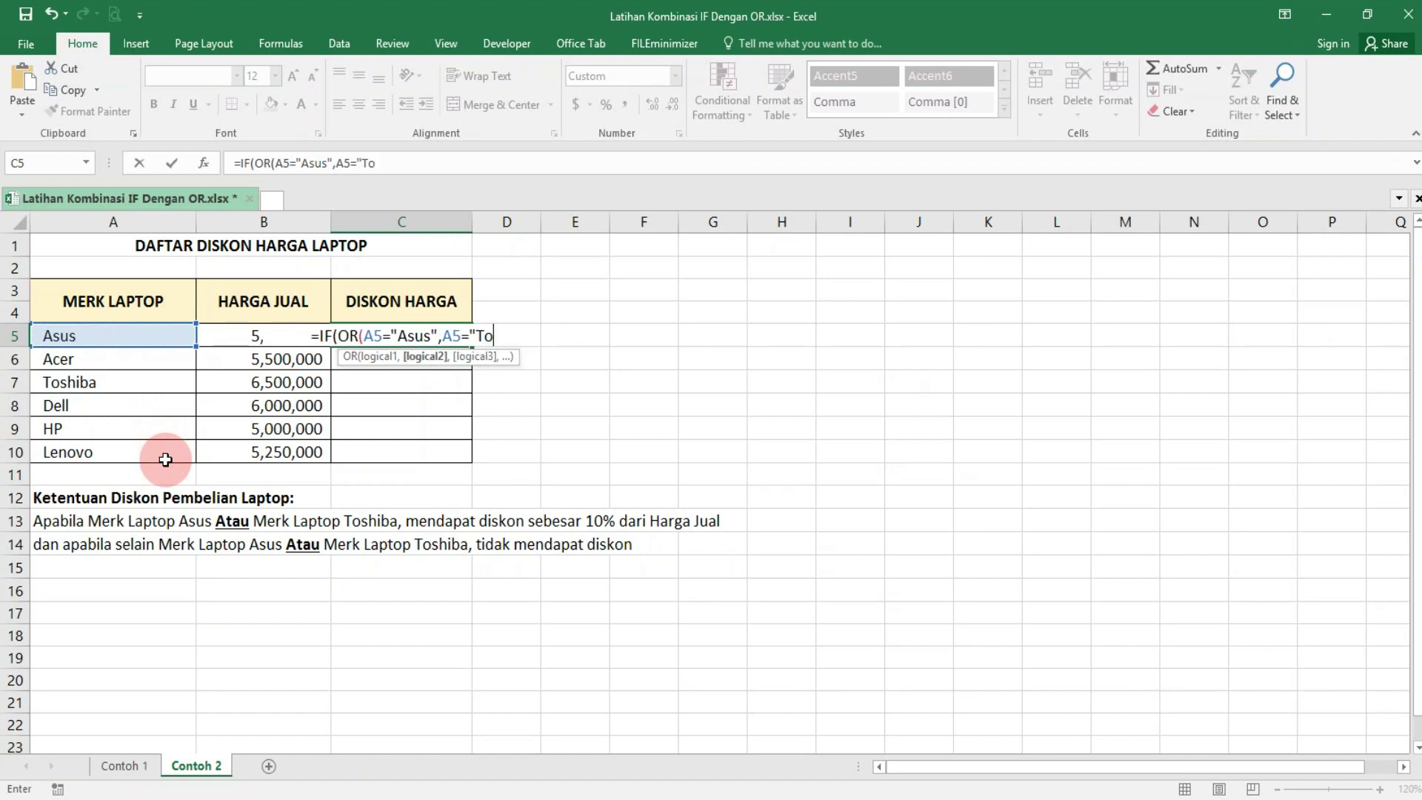
type("shiba")
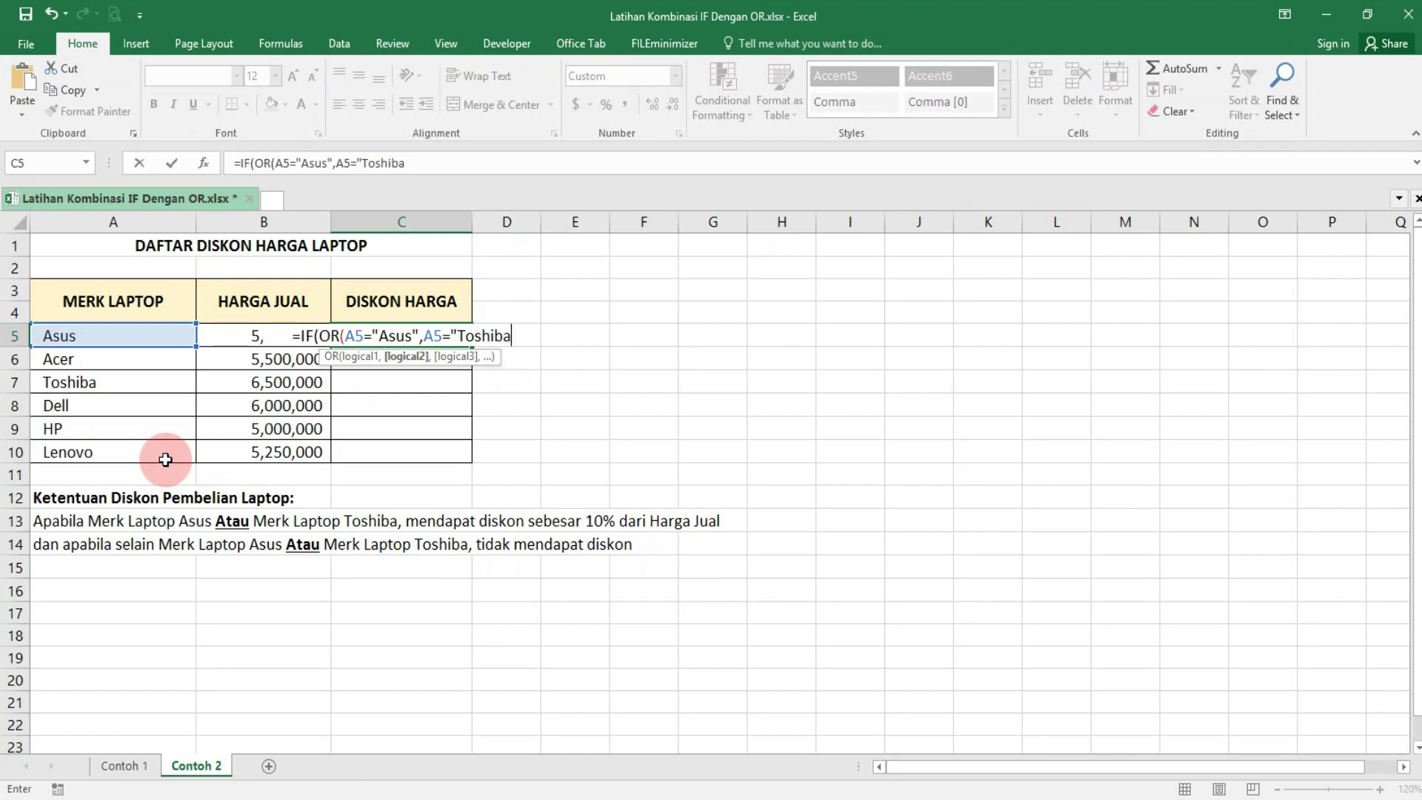
type("\"")
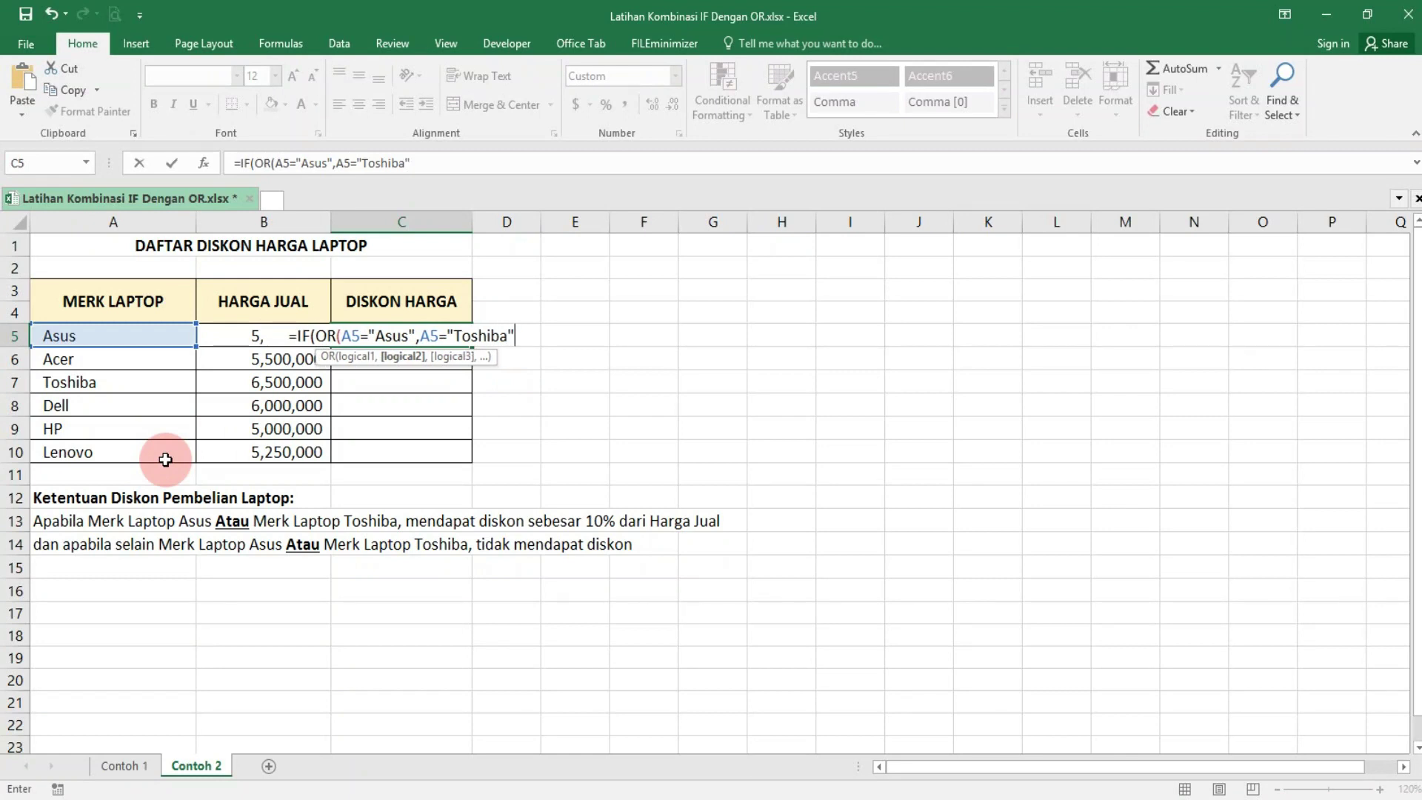
type(")")
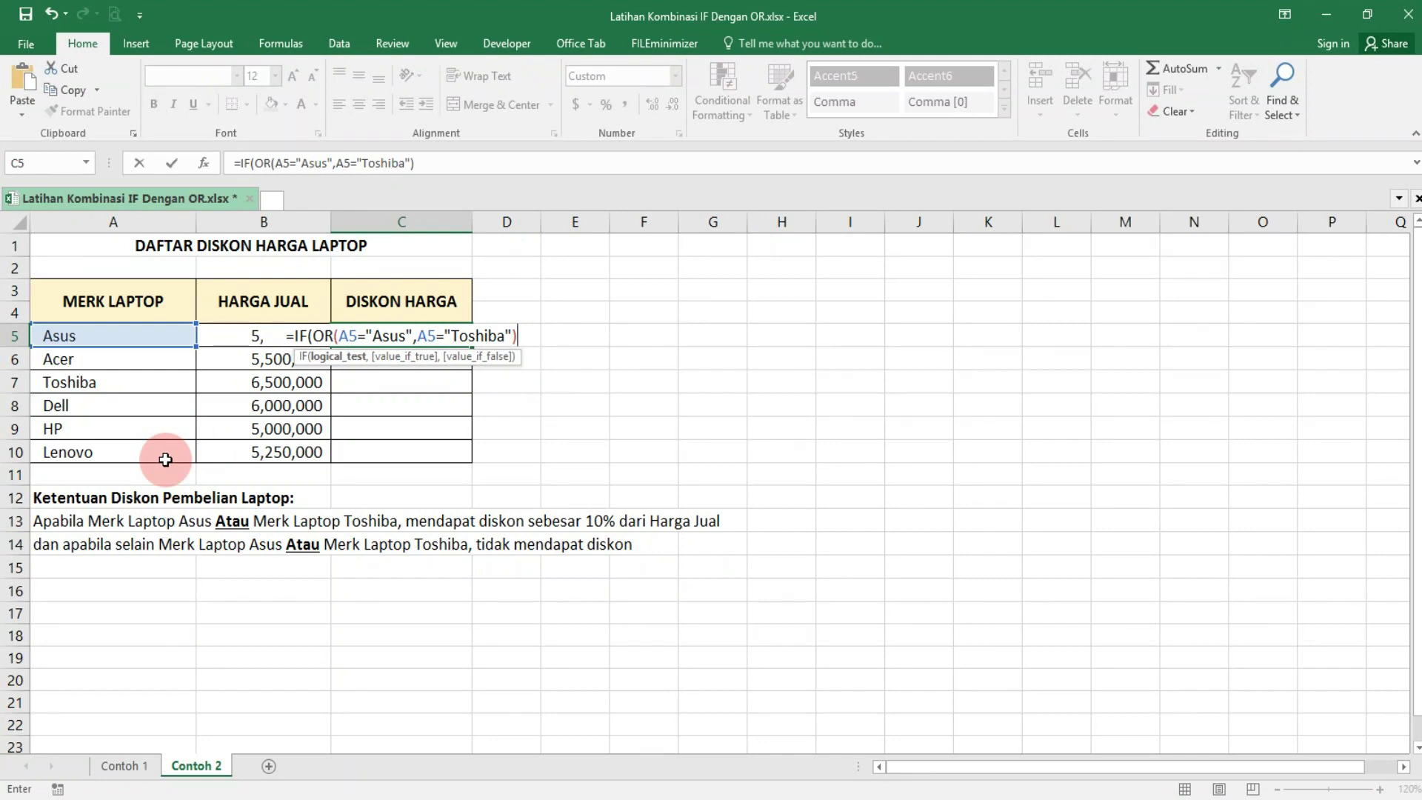
Set the IF formula's value if true to 10%*B5 and value if false to 0, and enter the formula in C5
type(",")
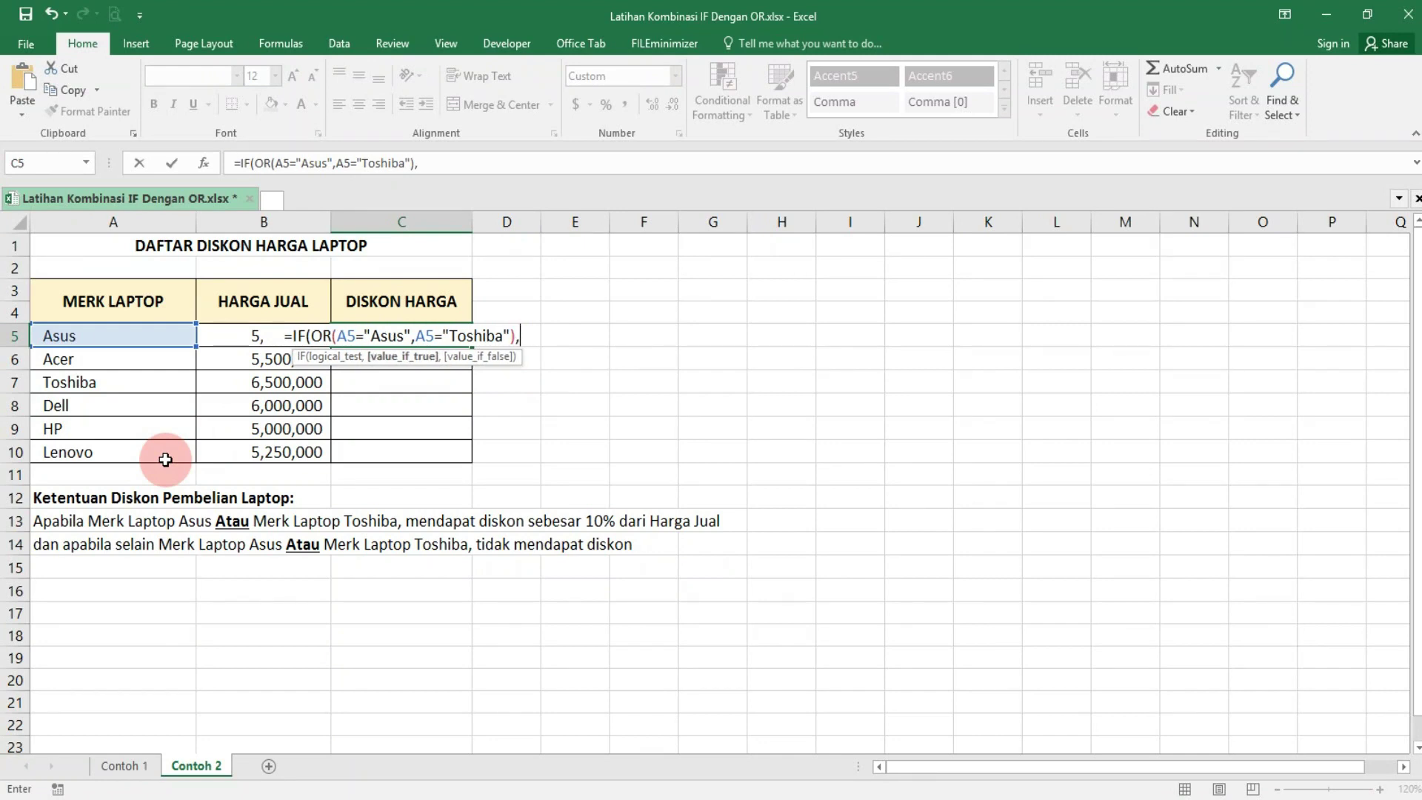
type("10%")
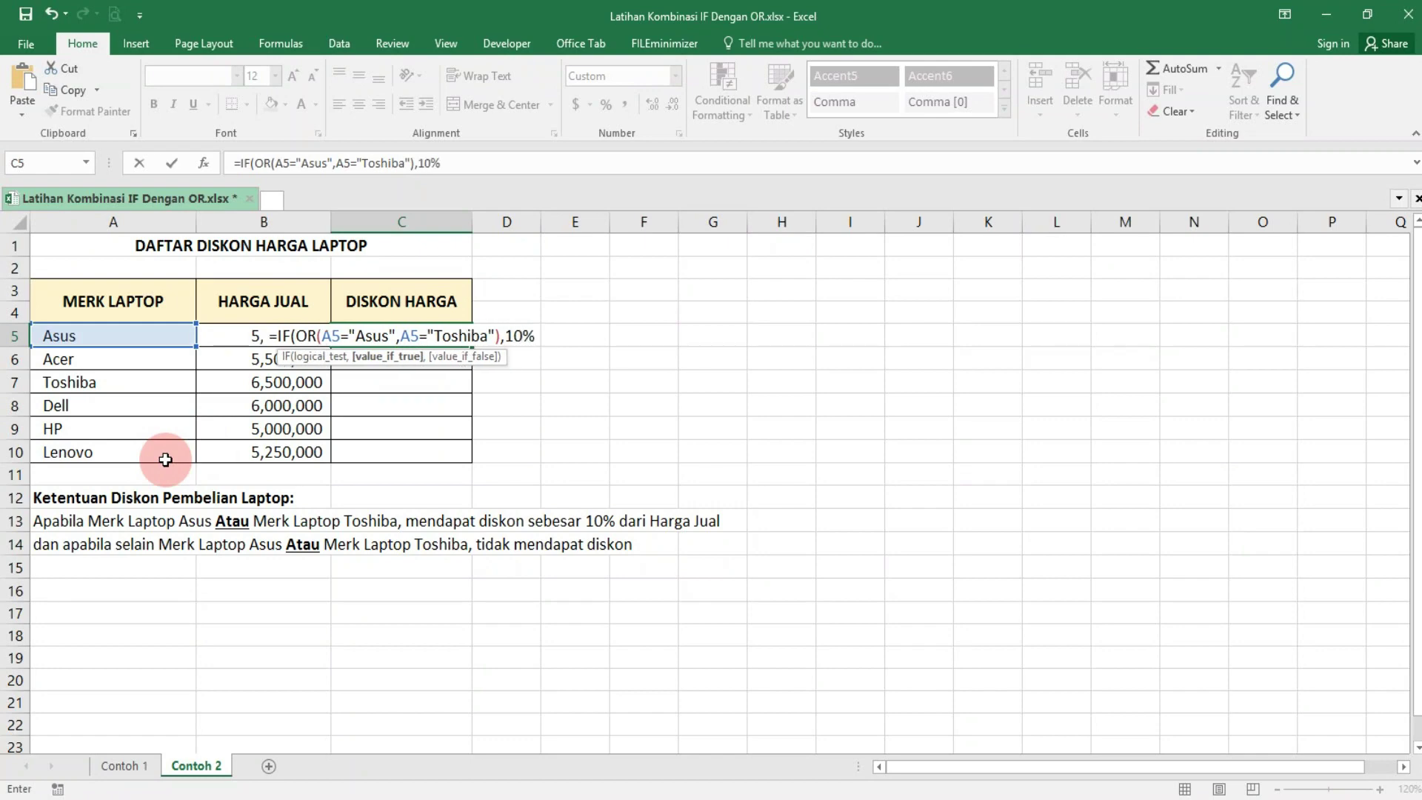
type("*")
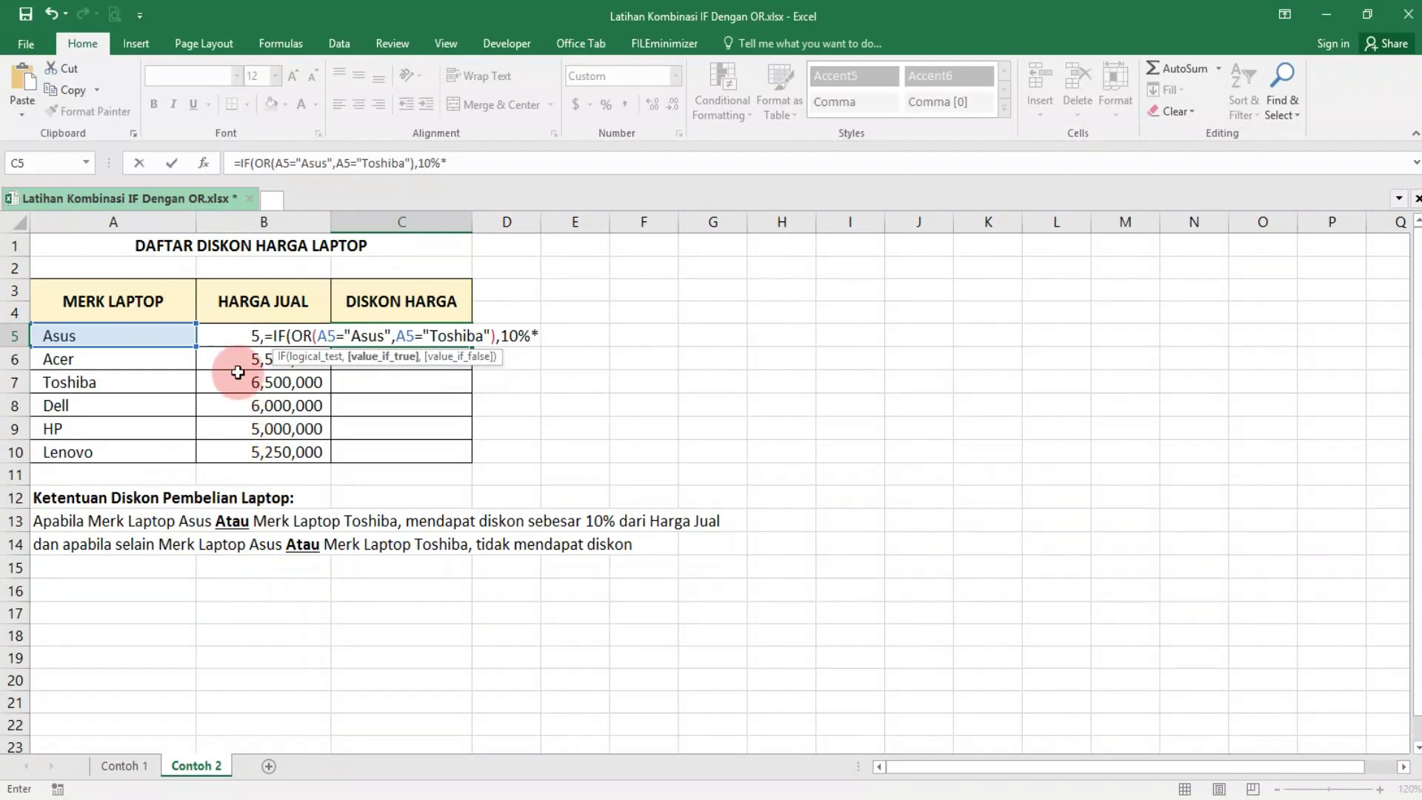
left_click(239, 335)
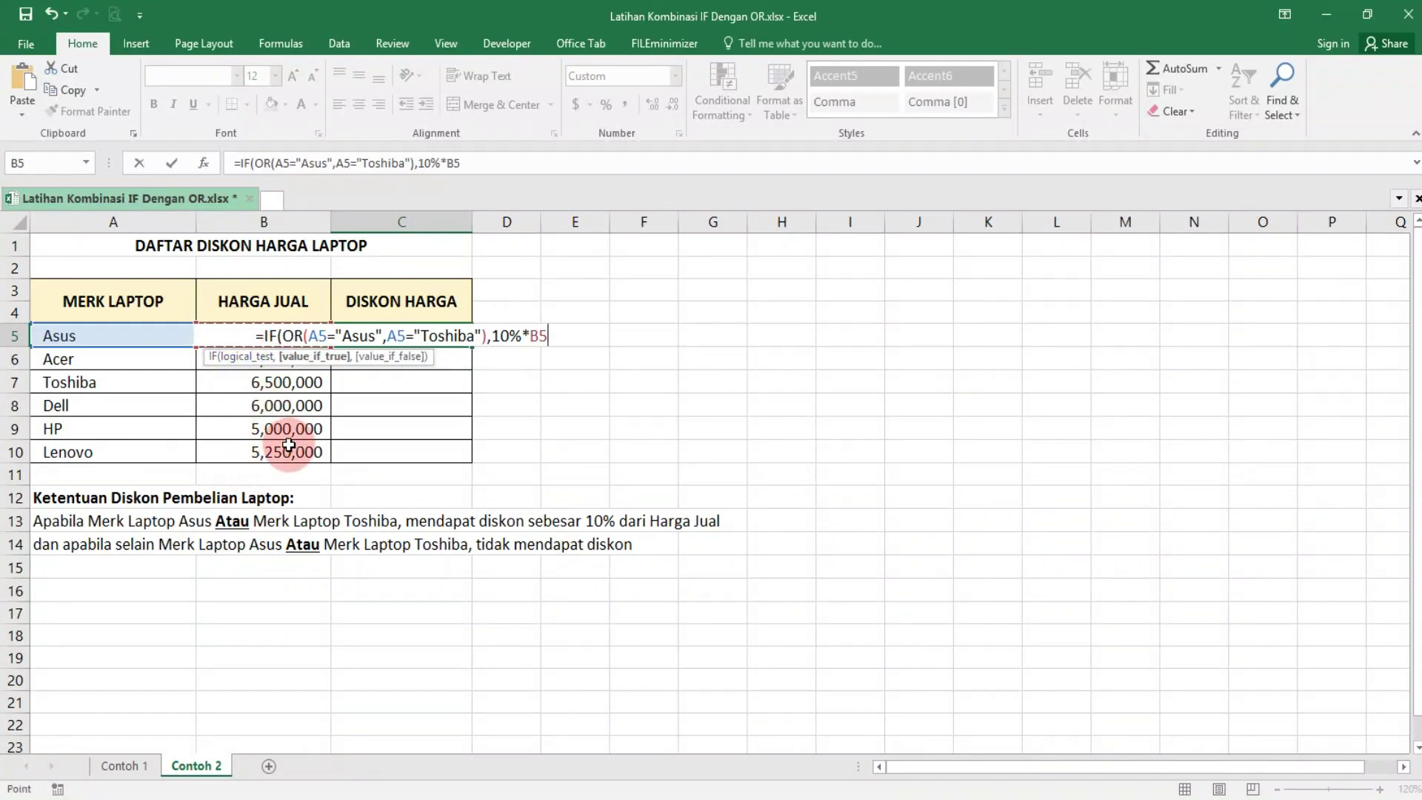
type(",")
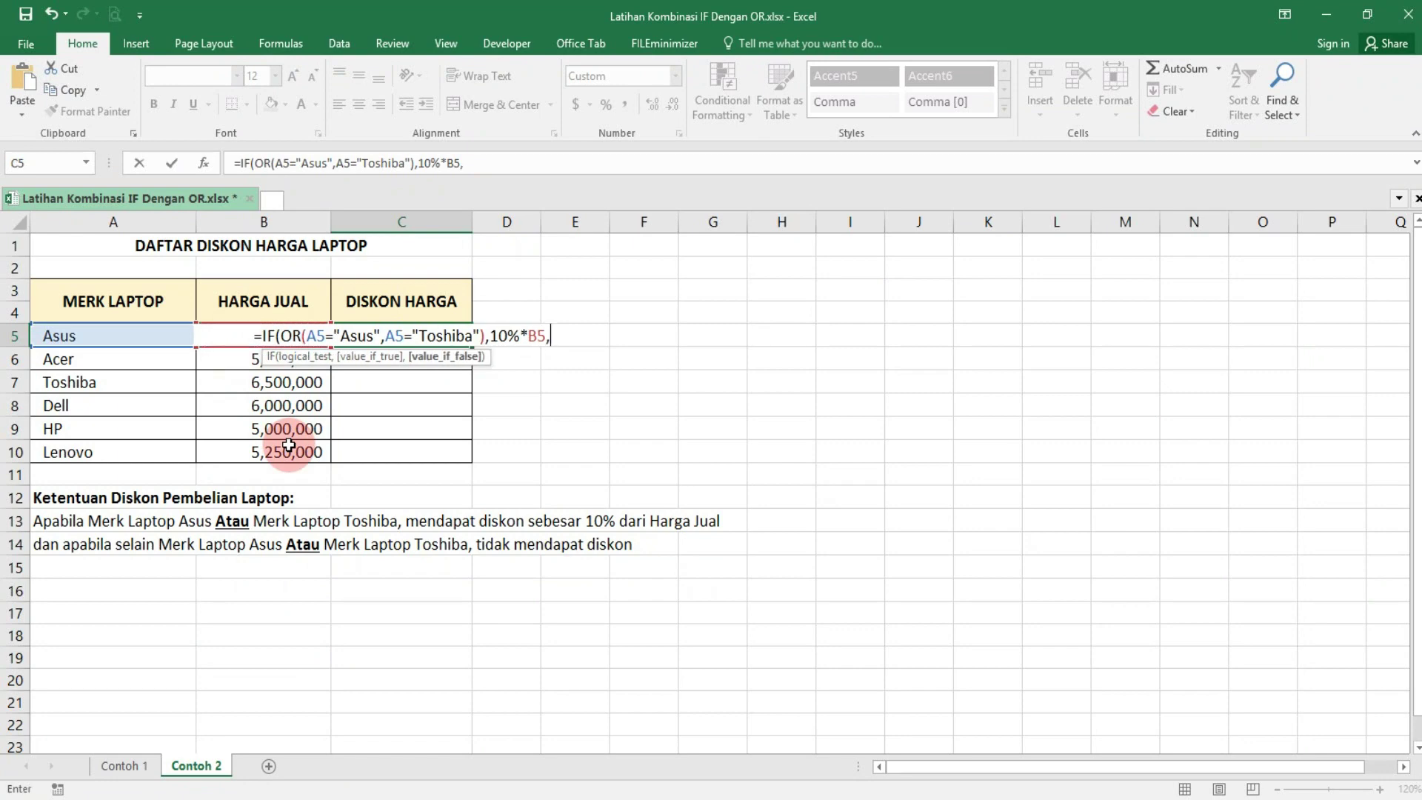
type("0")
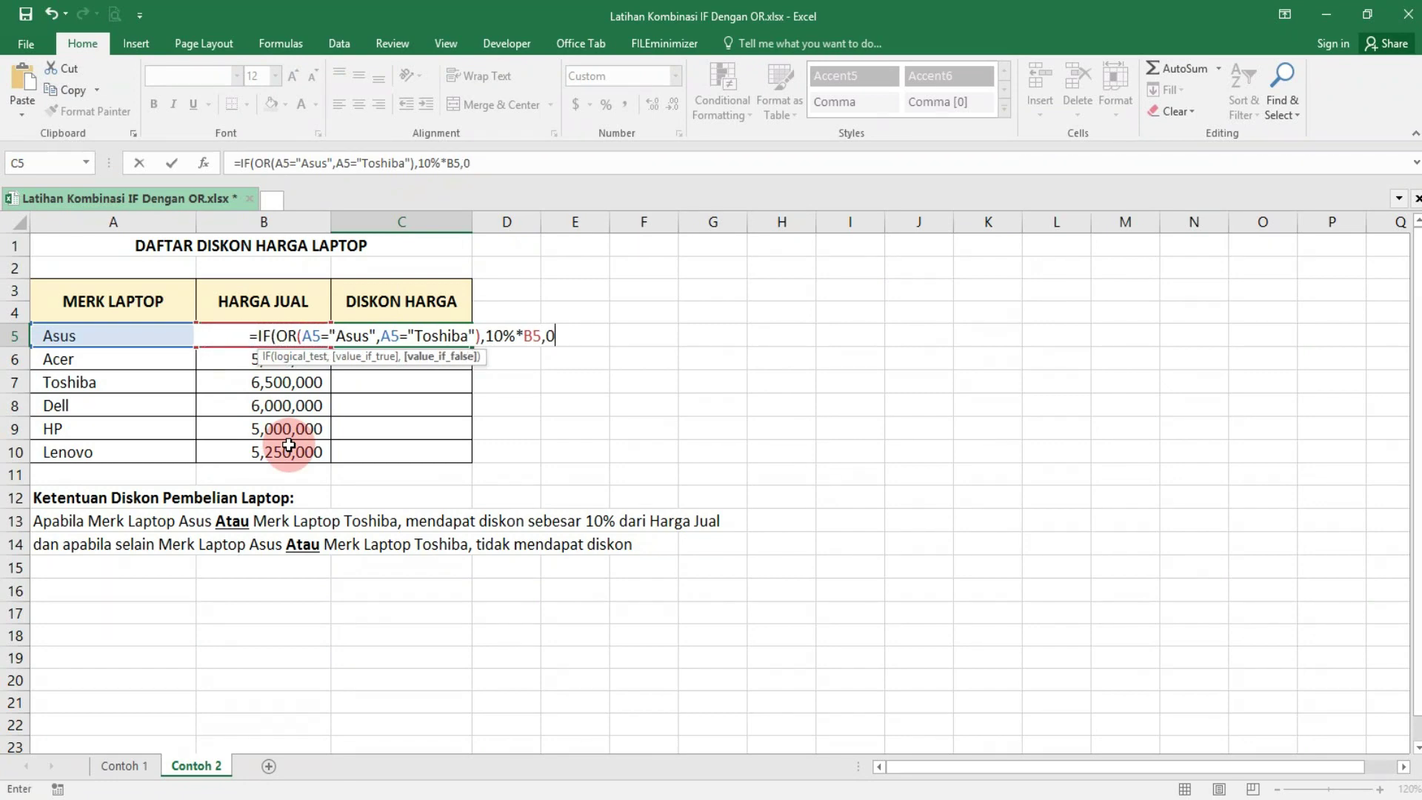
type(")")
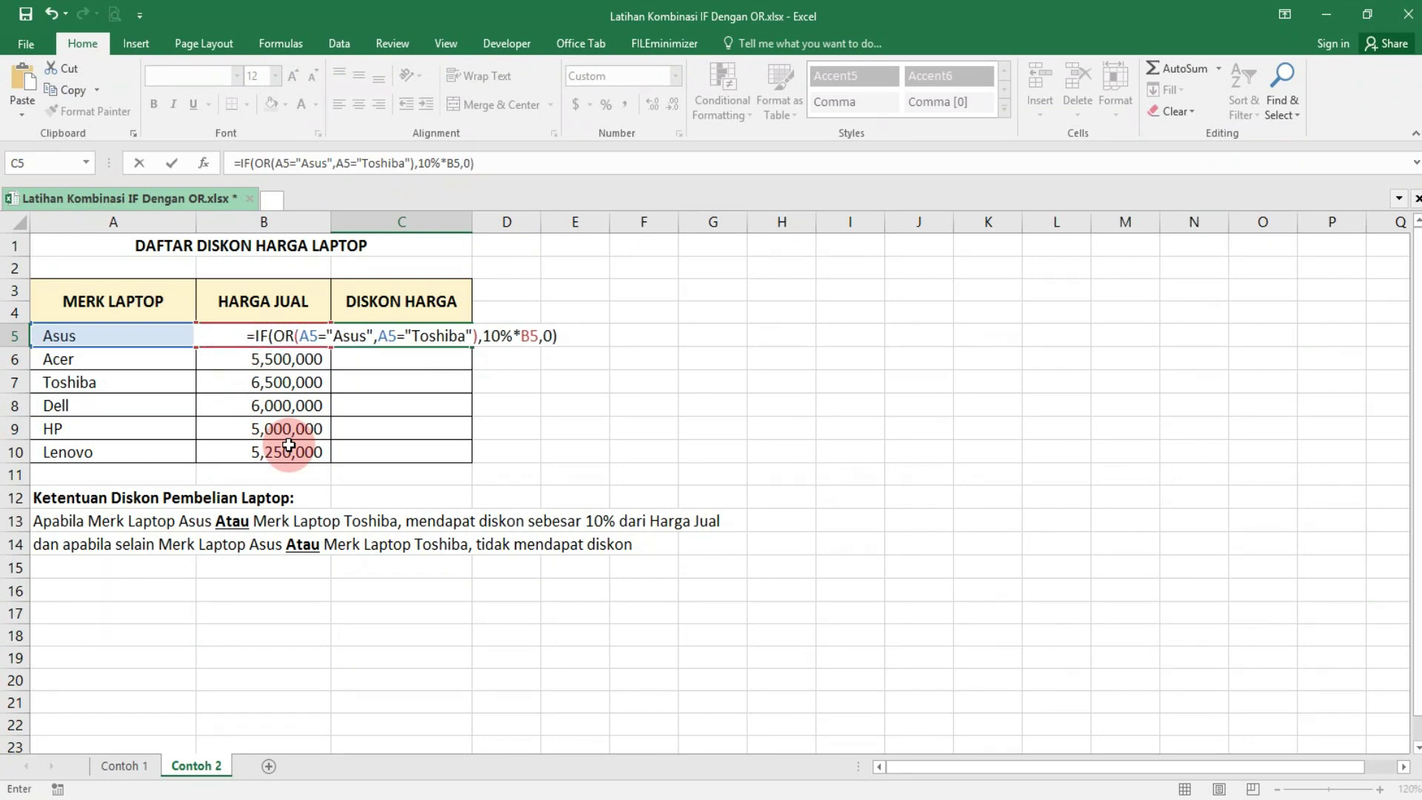
key("Return")
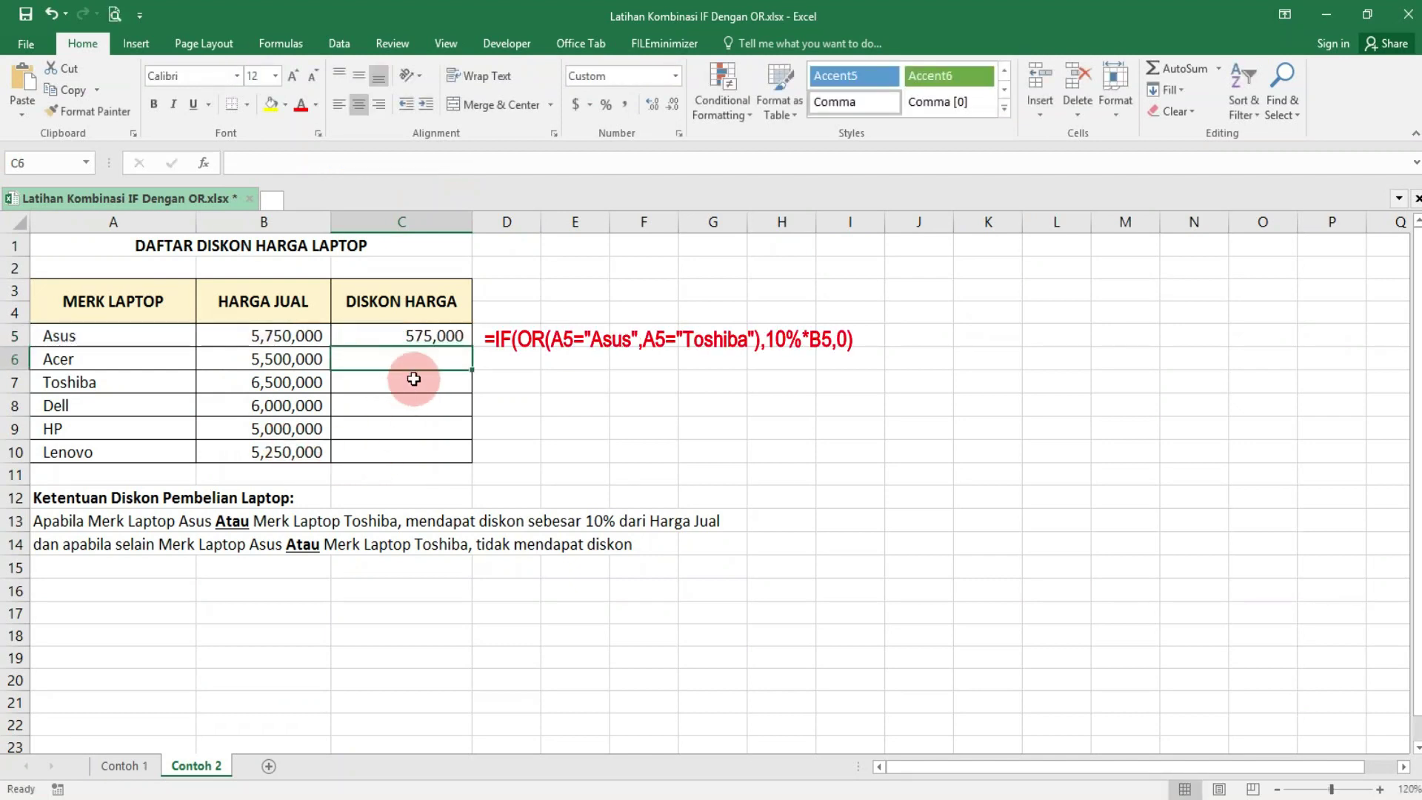
Copy the C5 formula down the DISKON HARGA column through C10
left_click(394, 334)
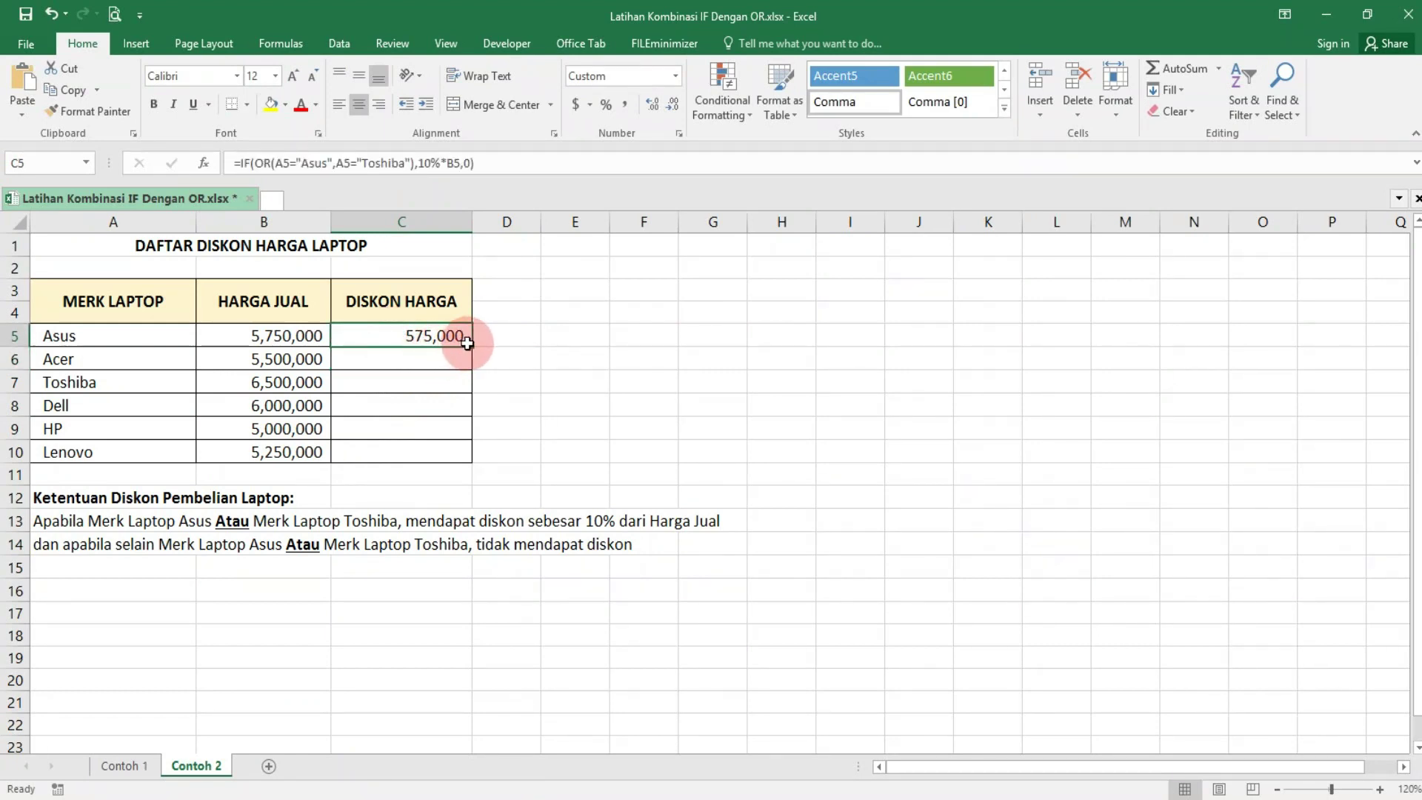
left_click_drag(467, 343, 471, 453)
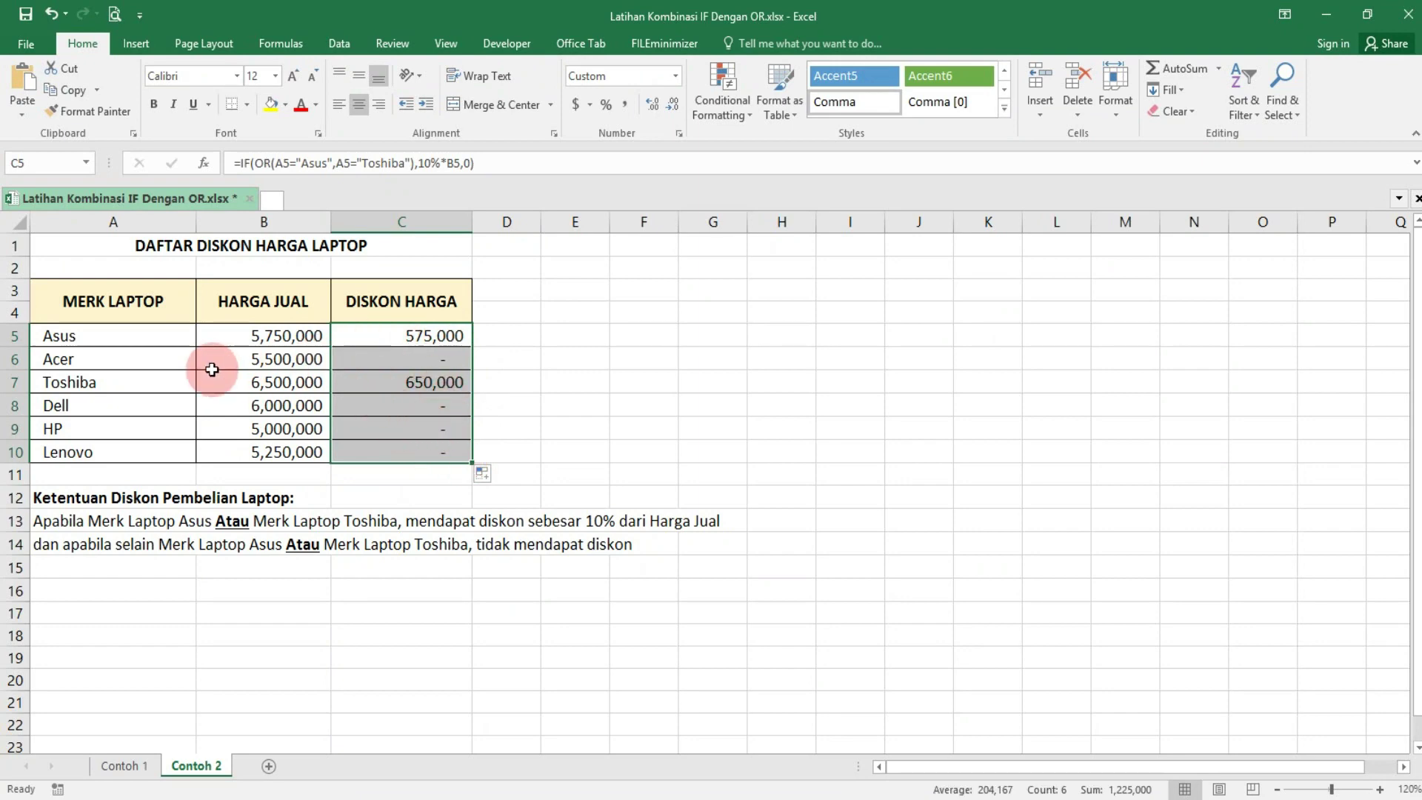
left_click(43, 334)
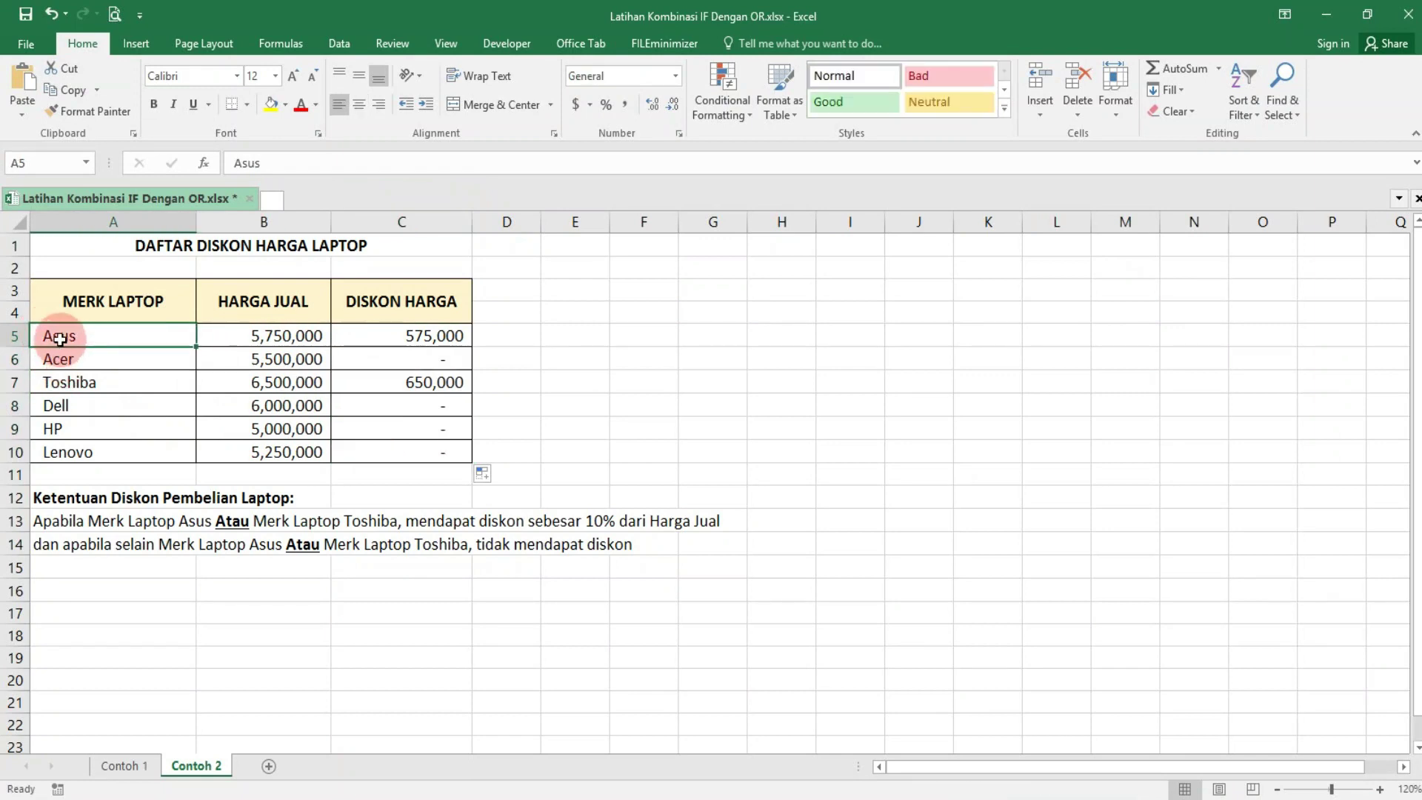
left_click(44, 268)
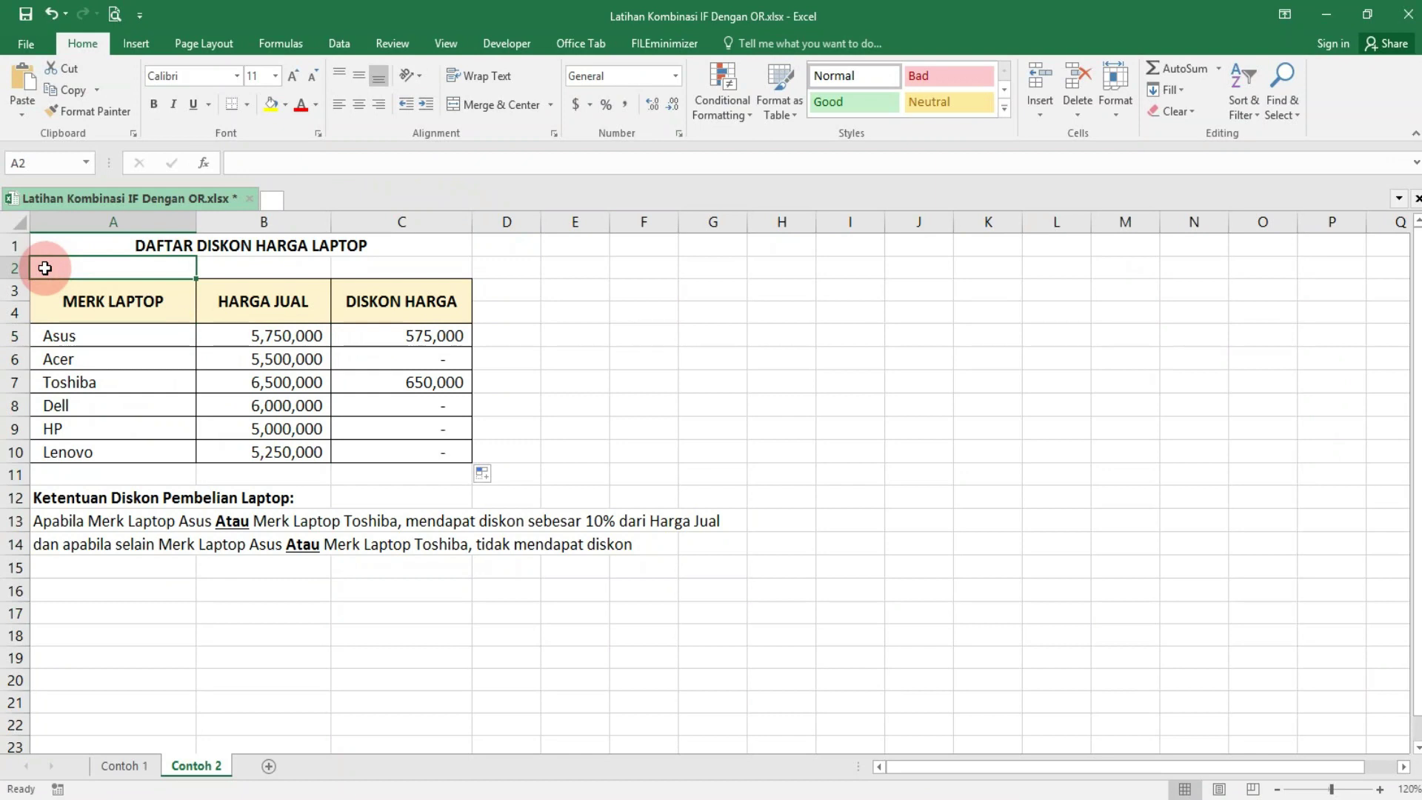